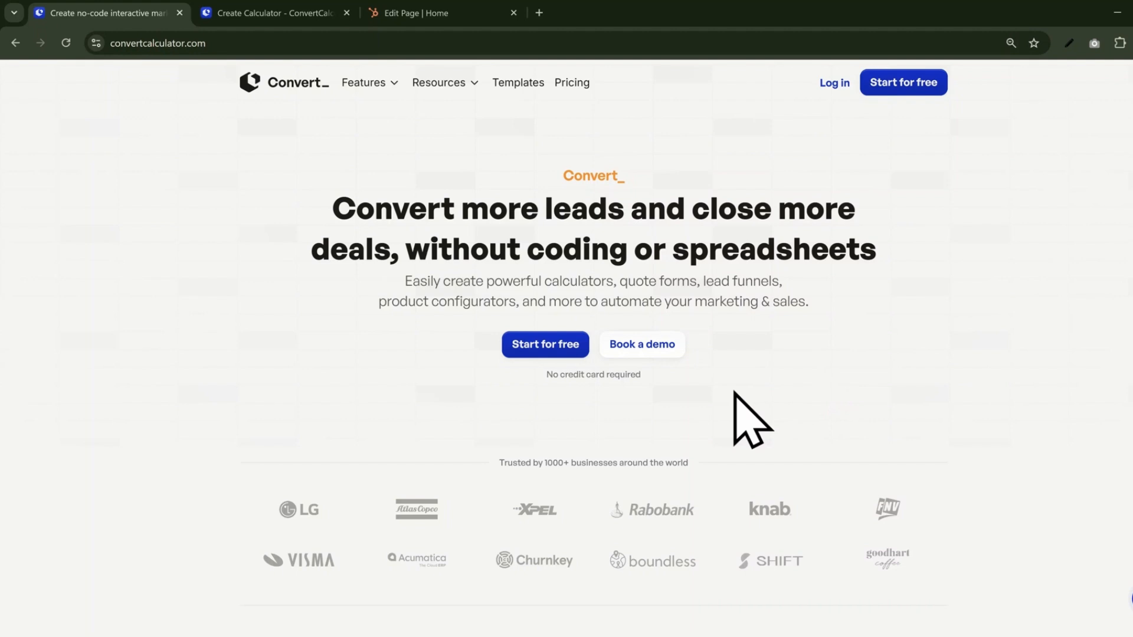
Open the calculator template gallery and filter it by the Pricing category after trying the Booking category
{"action": "left_click", "coordinate": [277, 21]}
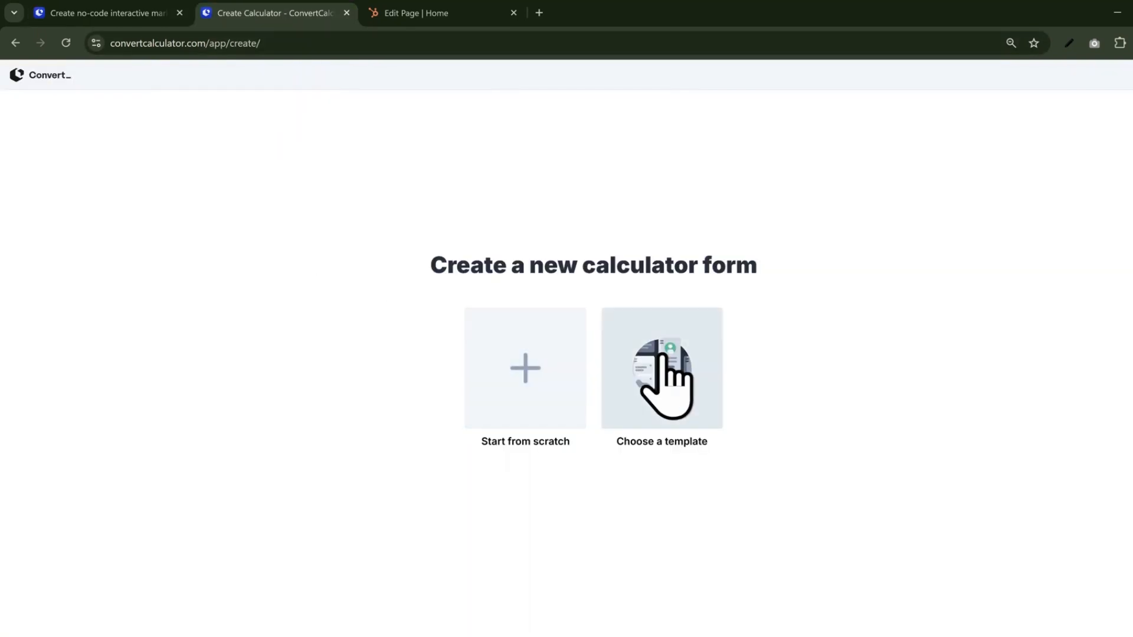
{"action": "left_click", "coordinate": [666, 378]}
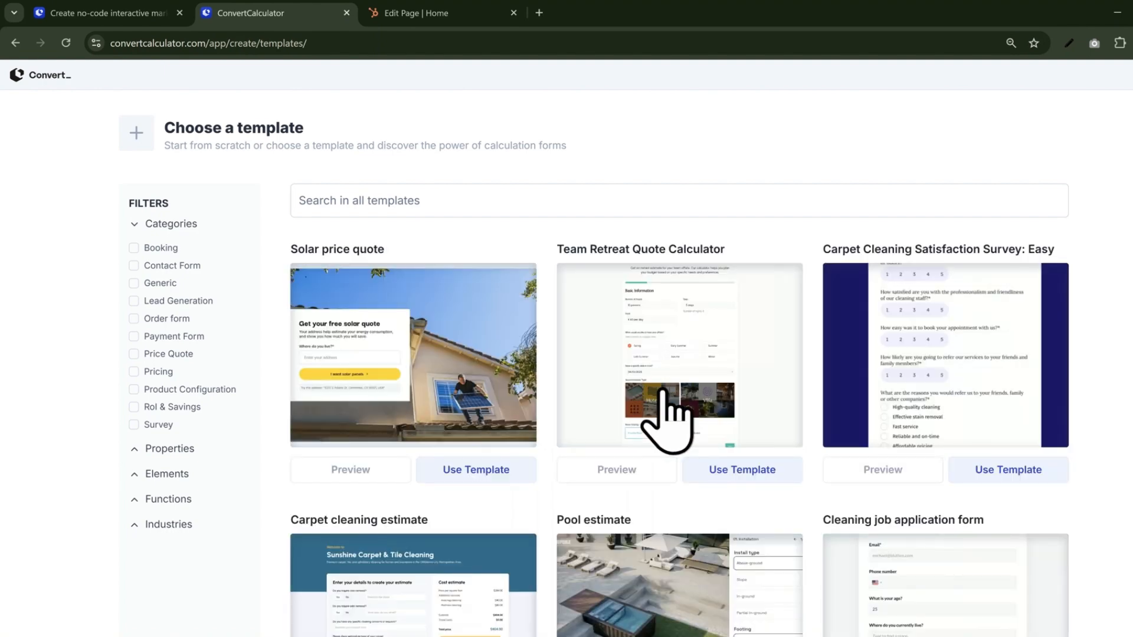
{"action": "scroll", "coordinate": [746, 450], "scroll_direction": "down", "scroll_amount": 2}
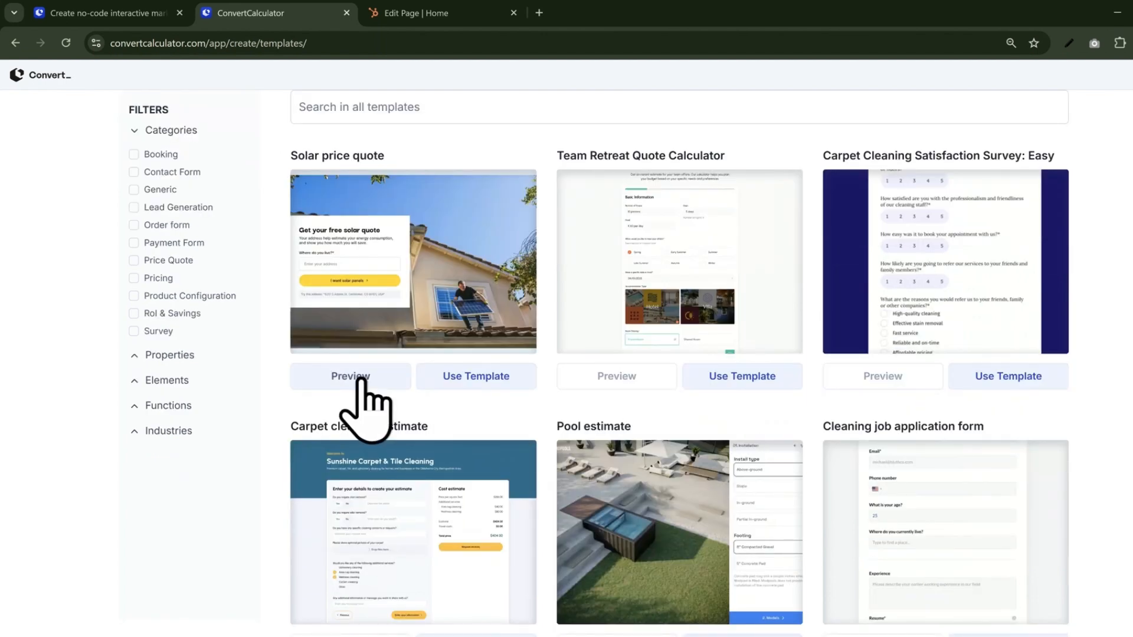
{"action": "left_click", "coordinate": [134, 155]}
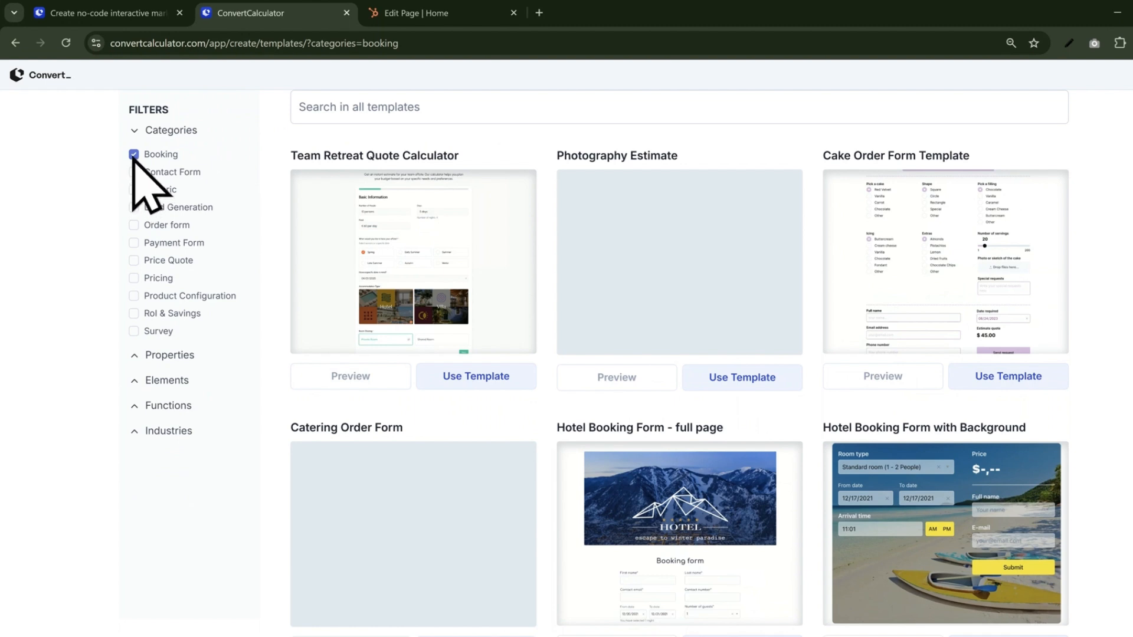
{"action": "left_click", "coordinate": [134, 155]}
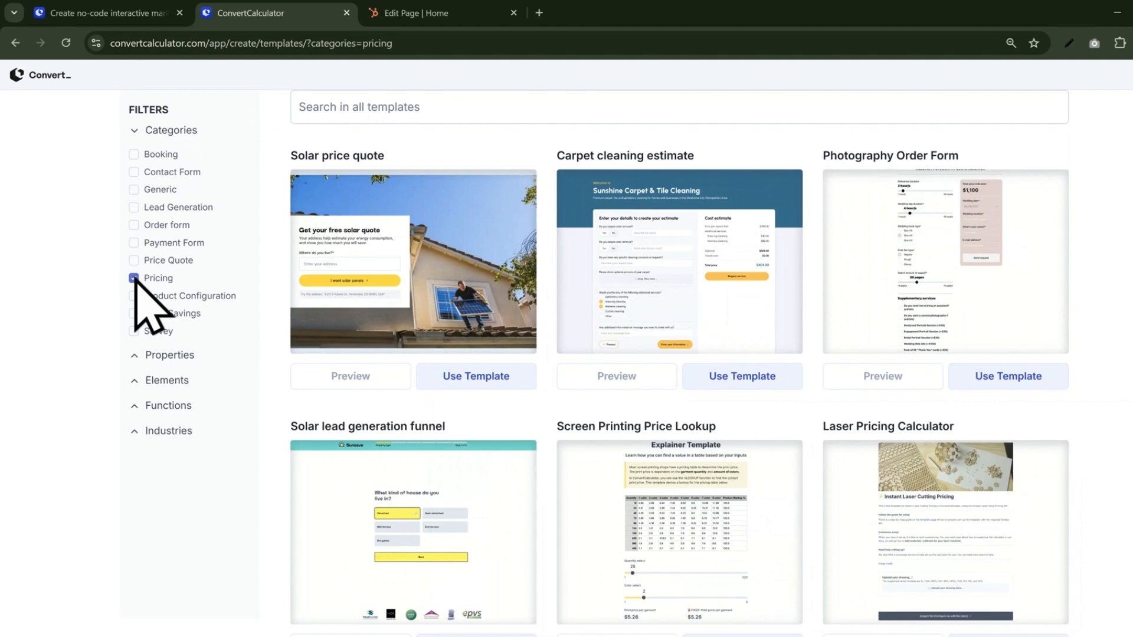
Preview the Carpet cleaning estimate template and look through its form
{"action": "left_click", "coordinate": [659, 376]}
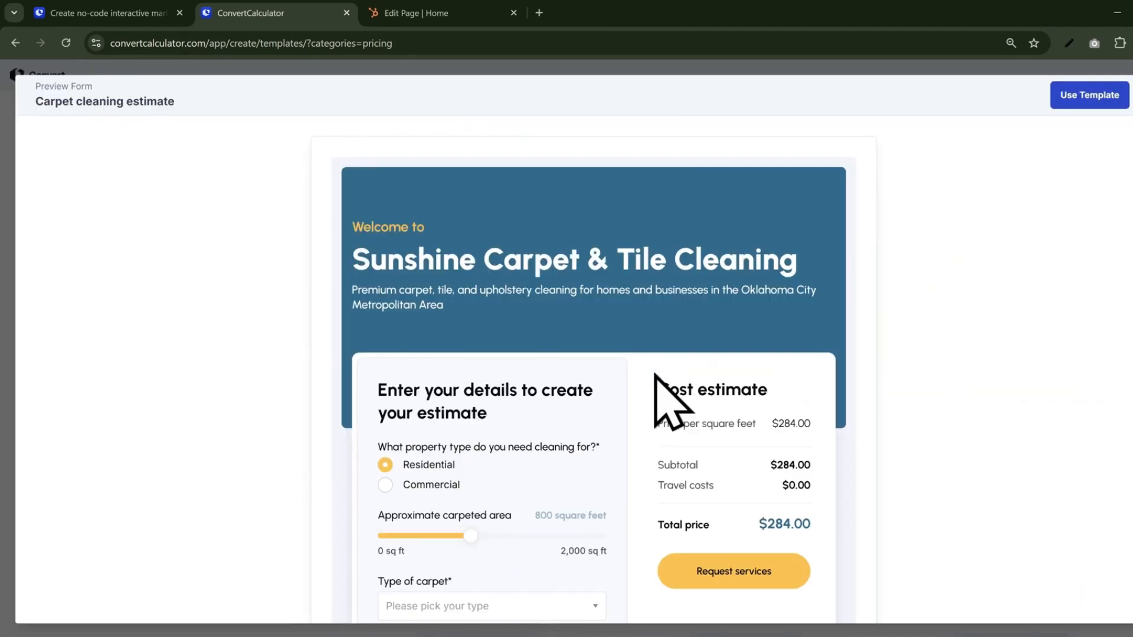
{"action": "scroll", "coordinate": [654, 379], "scroll_direction": "down", "scroll_amount": 3}
{"action": "left_click", "coordinate": [457, 385]}
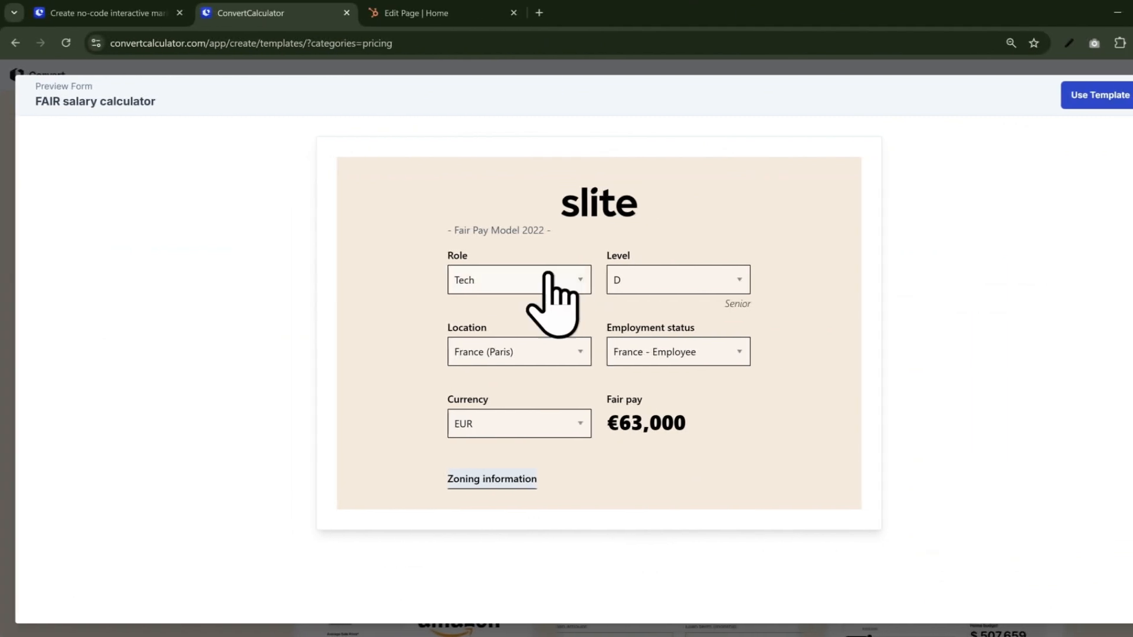
Test the FAIR salary calculator preview with role Product and level F, and raise the gross household income in the Home Affordability Calculator preview
{"action": "left_click", "coordinate": [550, 277]}
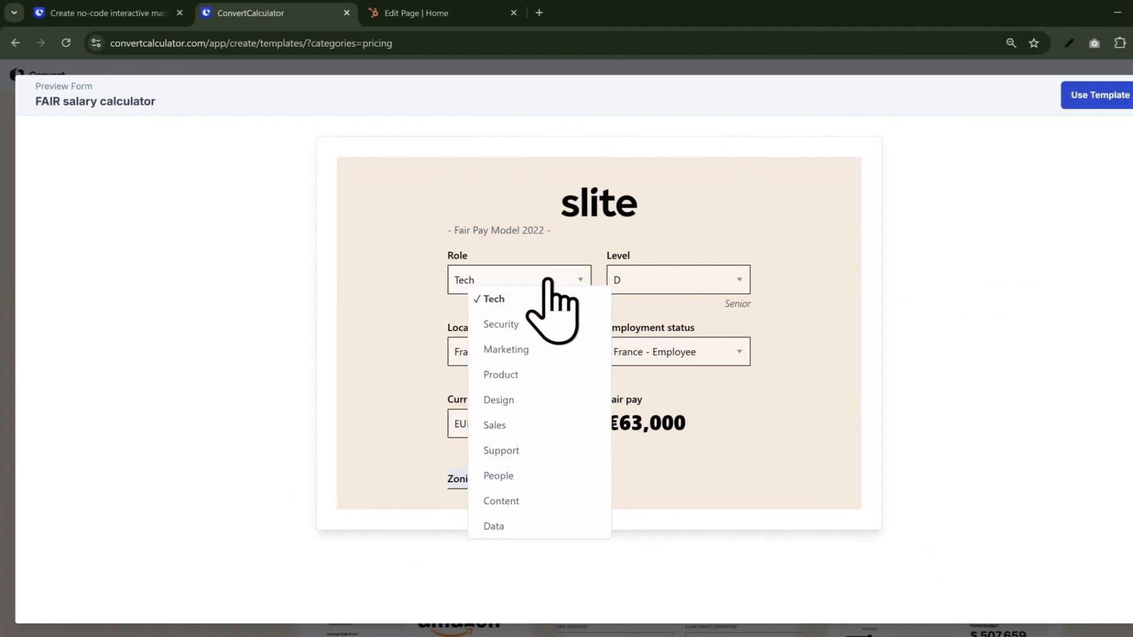
{"action": "left_click", "coordinate": [538, 371]}
{"action": "left_click", "coordinate": [678, 288]}
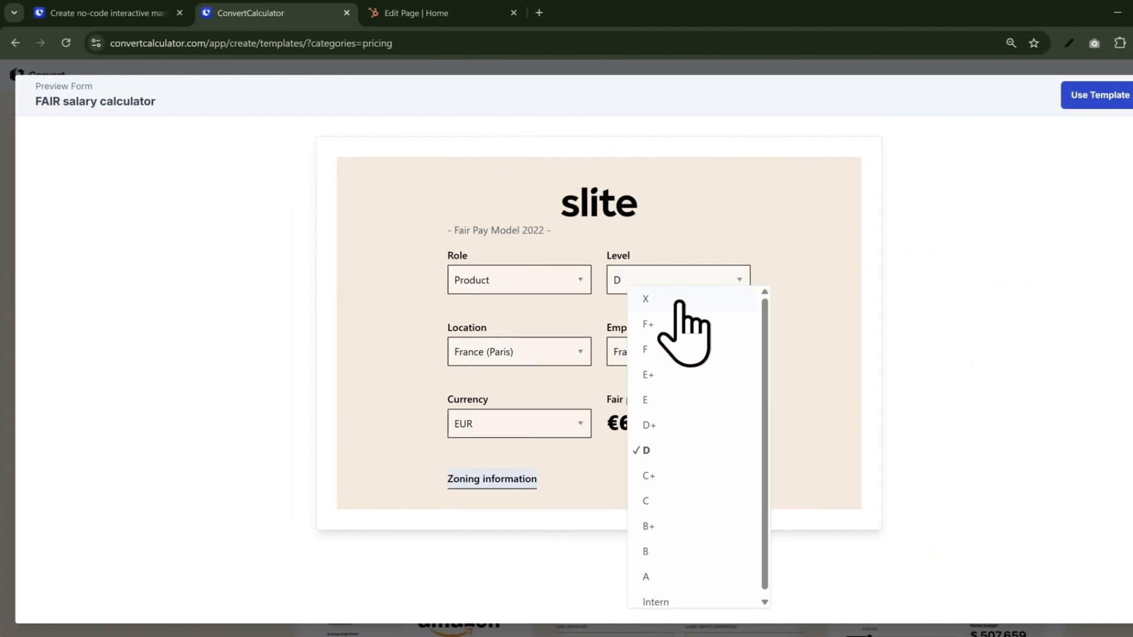
{"action": "left_click", "coordinate": [679, 354]}
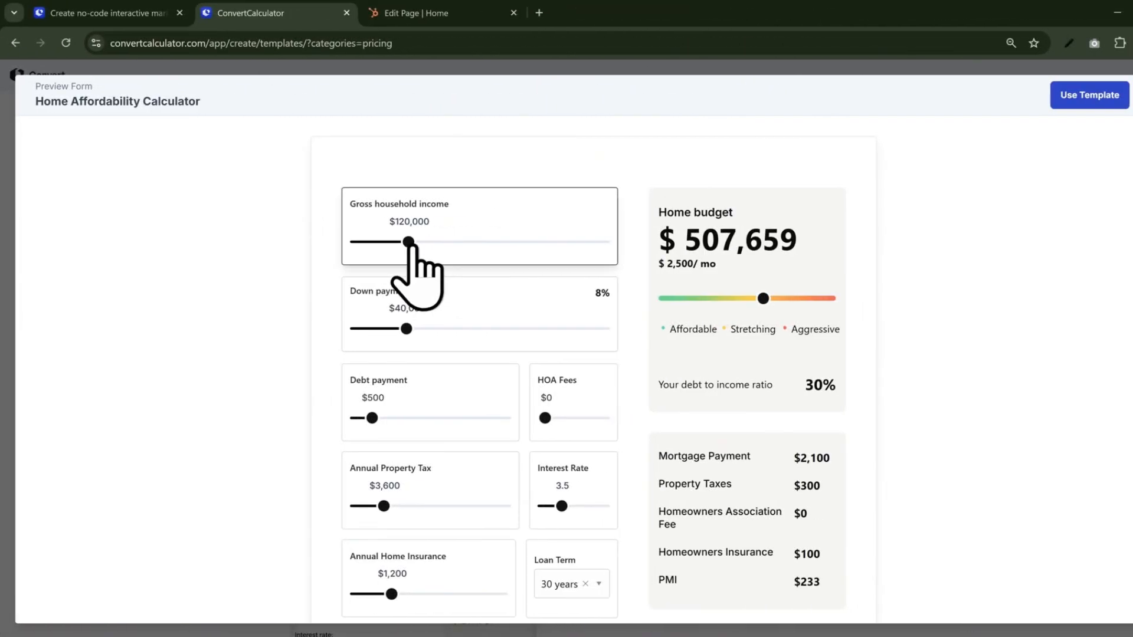
{"action": "left_click_drag", "start_coordinate": [408, 242], "coordinate": [475, 242]}
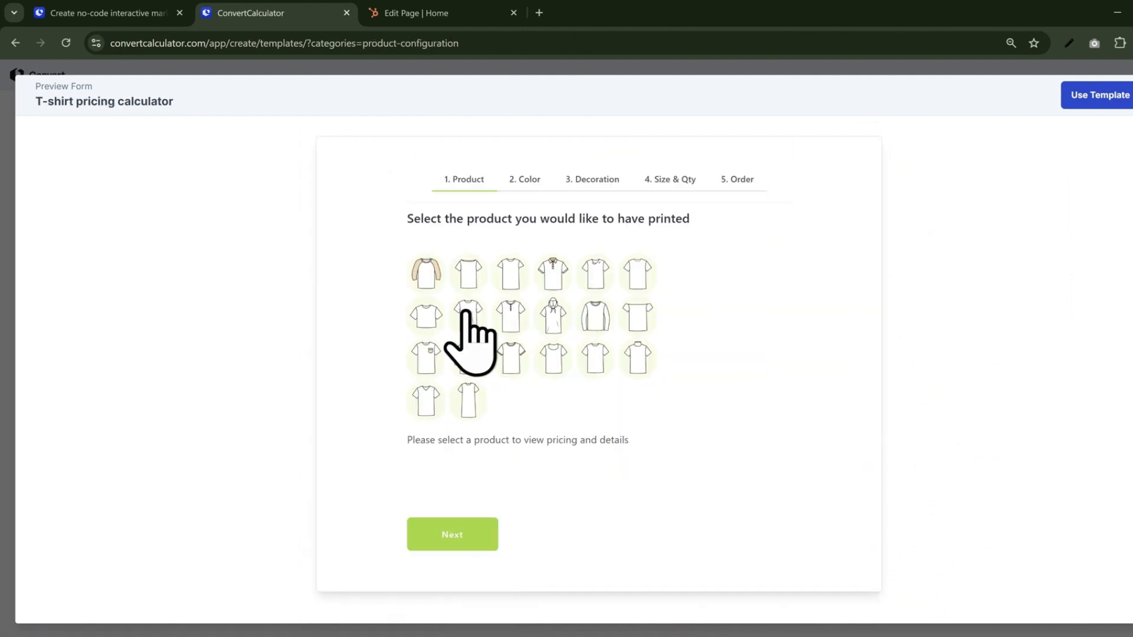
Walk through the T-shirt pricing calculator preview, choosing the Fitted shirt, a color, the decoration settings and size L
{"action": "left_click", "coordinate": [466, 308]}
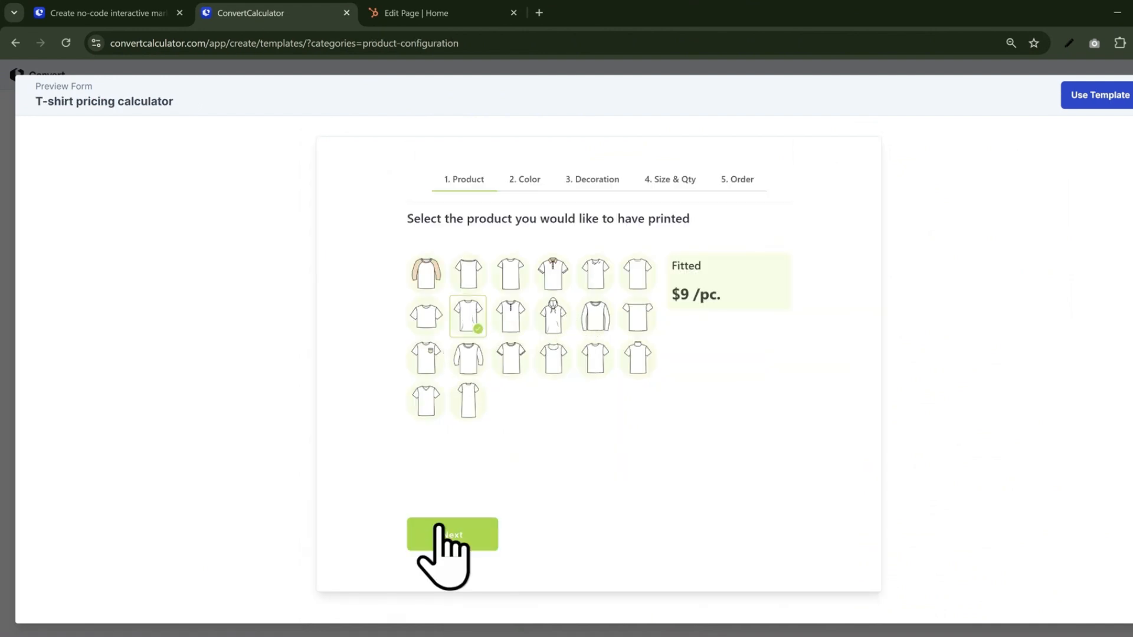
{"action": "left_click", "coordinate": [452, 534]}
{"action": "left_click", "coordinate": [450, 290]}
{"action": "left_click", "coordinate": [554, 535]}
{"action": "left_click_drag", "start_coordinate": [577, 267], "coordinate": [652, 262]}
{"action": "left_click", "coordinate": [567, 534]}
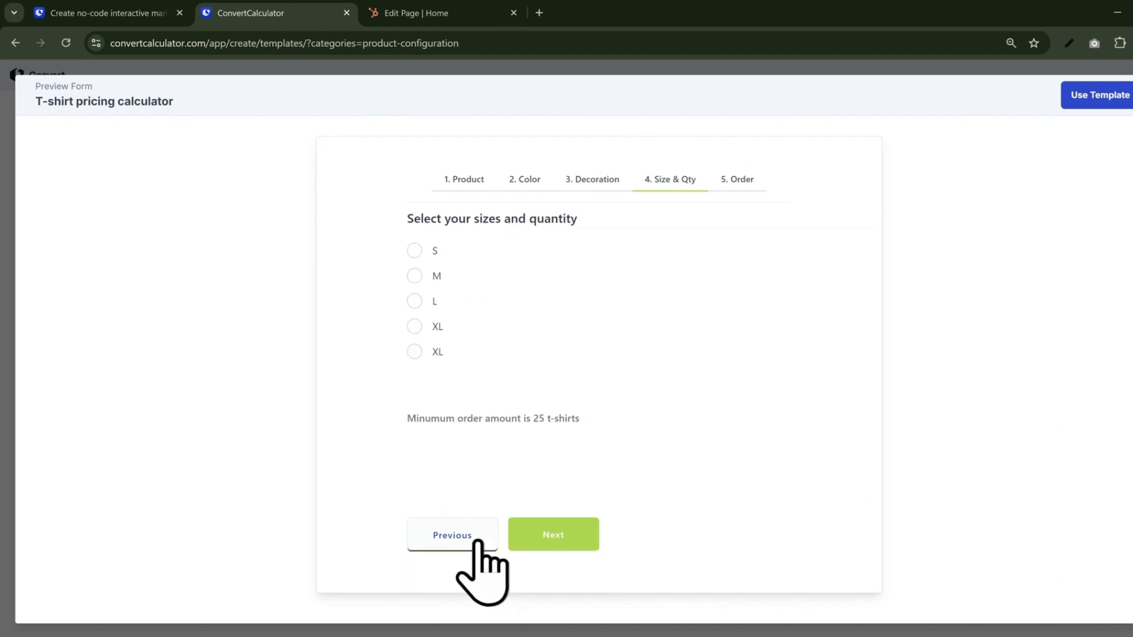
{"action": "left_click", "coordinate": [415, 301]}
{"action": "left_click", "coordinate": [566, 539]}
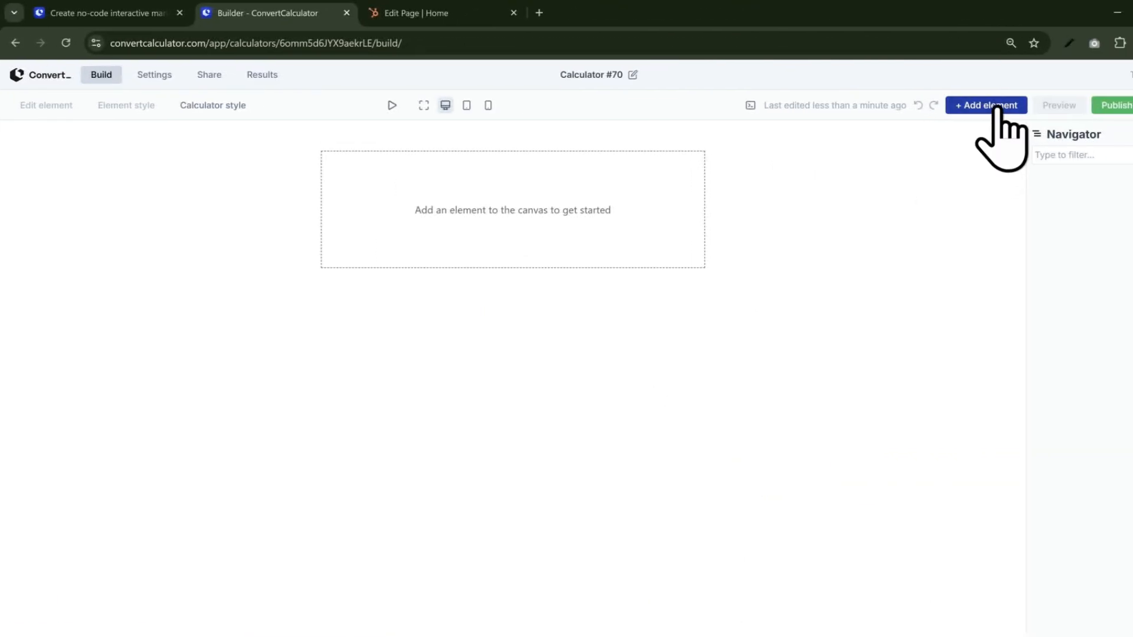
Browse the available calculator elements and add a Phone question to the blank calculator
{"action": "left_click", "coordinate": [997, 109]}
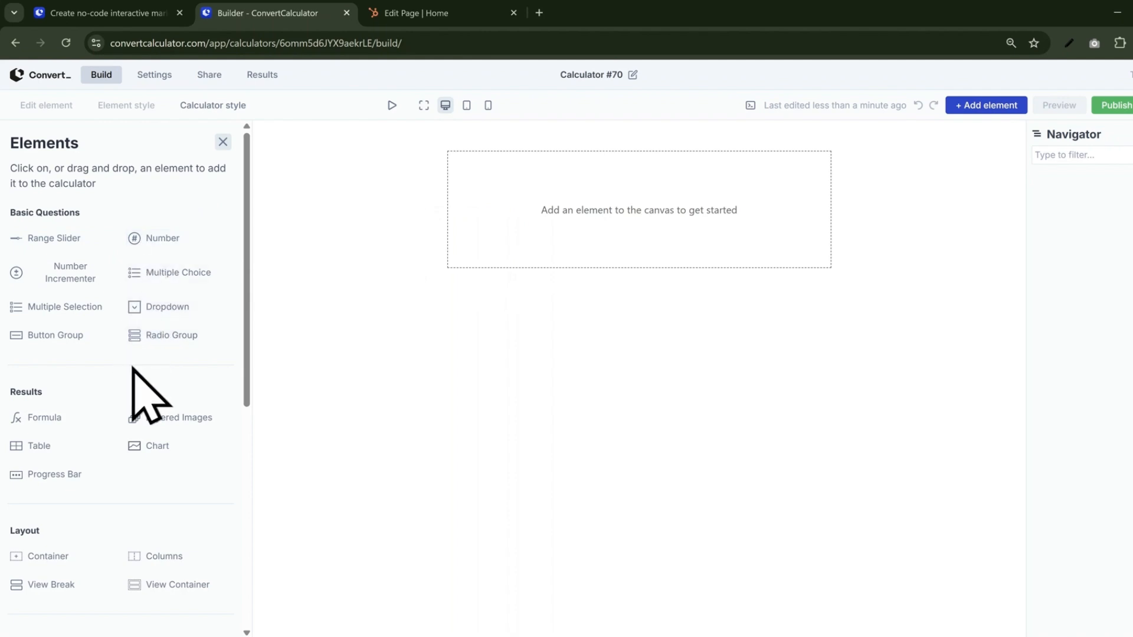
{"action": "left_click_drag", "start_coordinate": [246, 389], "coordinate": [244, 476]}
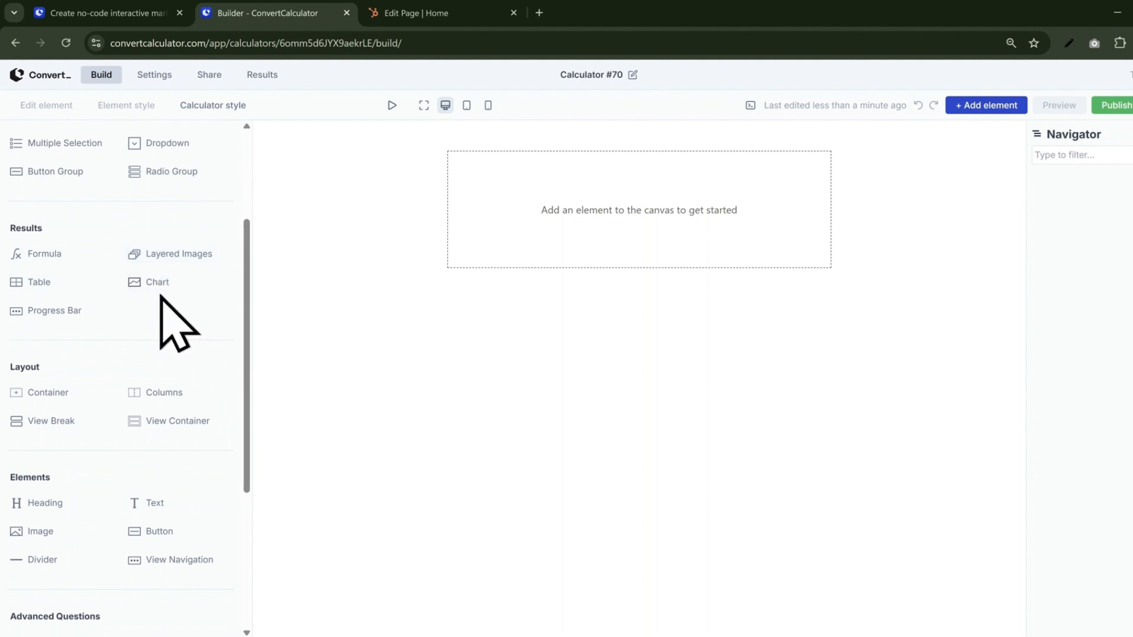
{"action": "left_click_drag", "start_coordinate": [246, 325], "coordinate": [254, 454]}
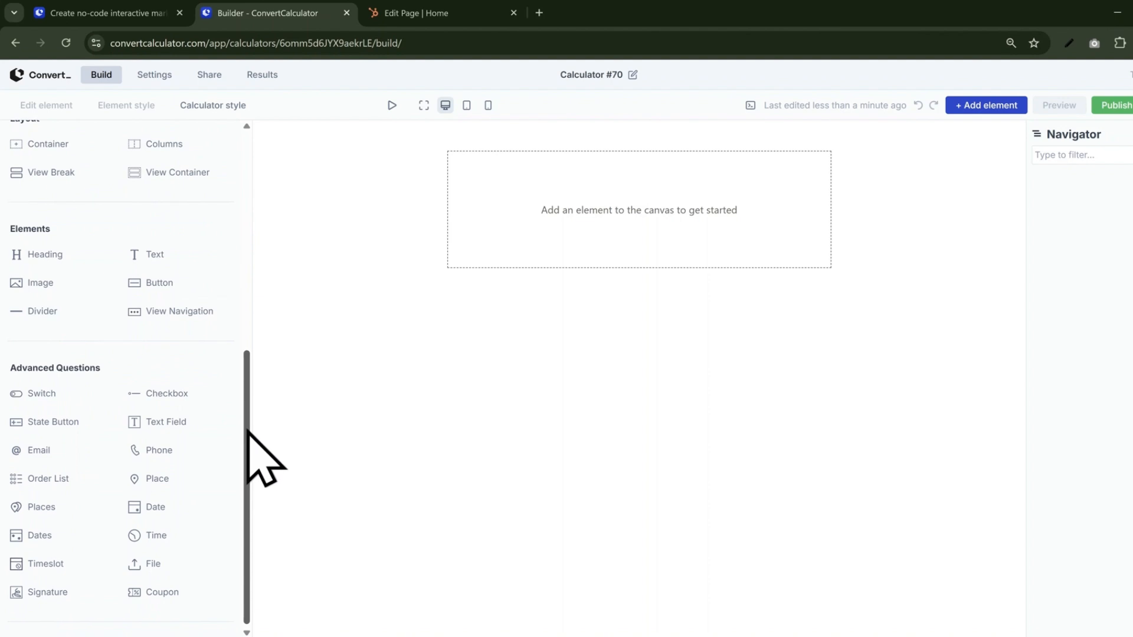
{"action": "left_click_drag", "start_coordinate": [247, 431], "coordinate": [246, 472]}
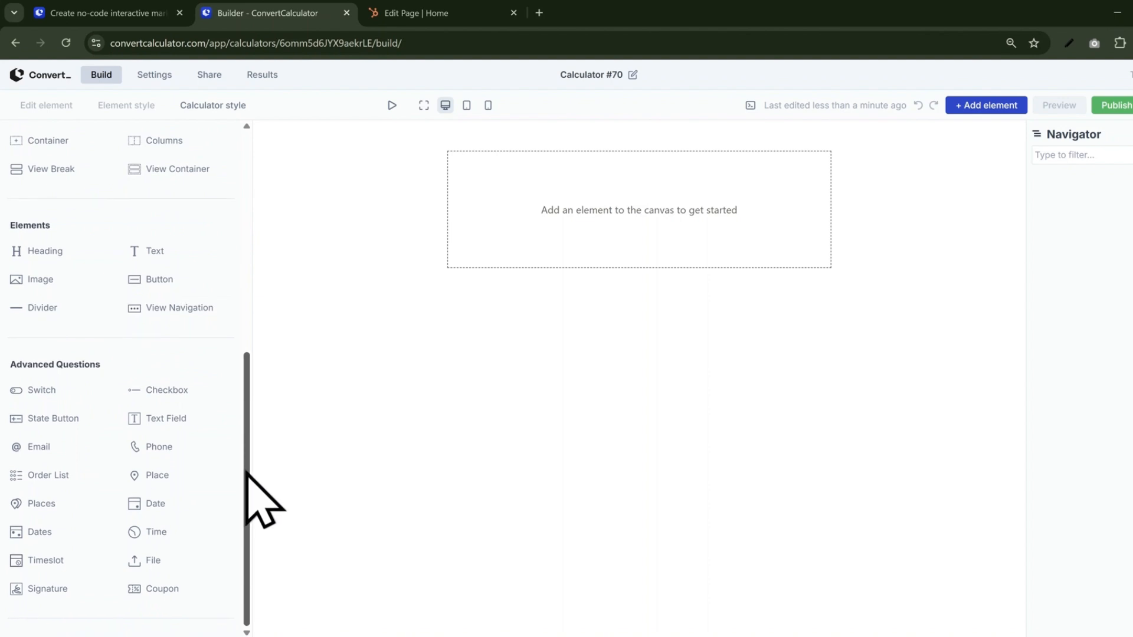
{"action": "left_click", "coordinate": [206, 449]}
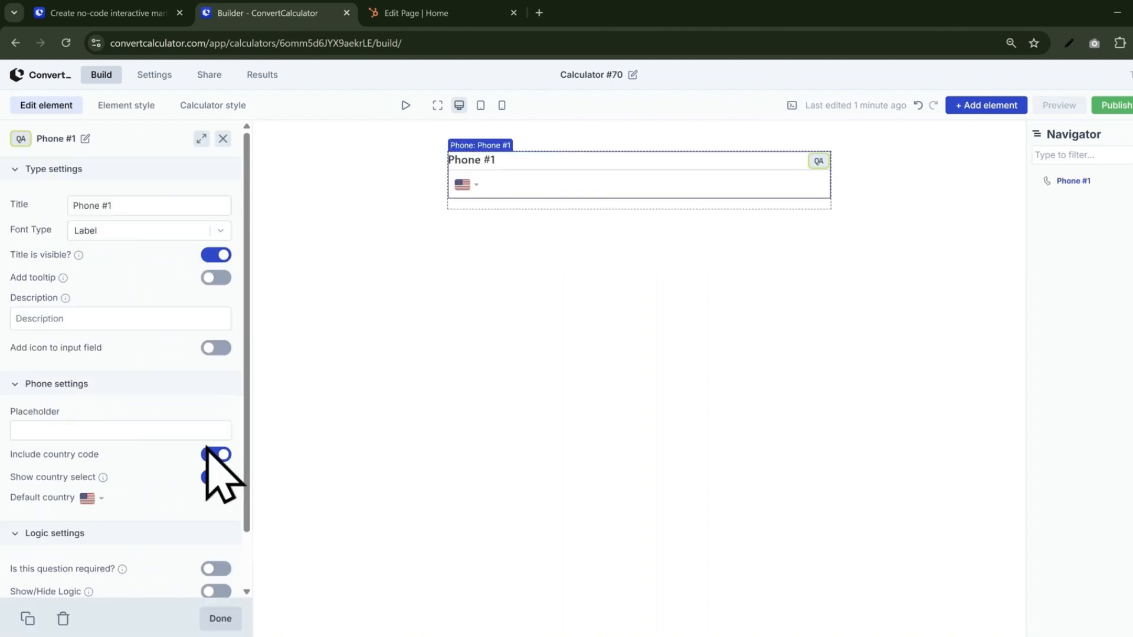
Add a Places question with from and to fields below the phone question
{"action": "left_click", "coordinate": [966, 106]}
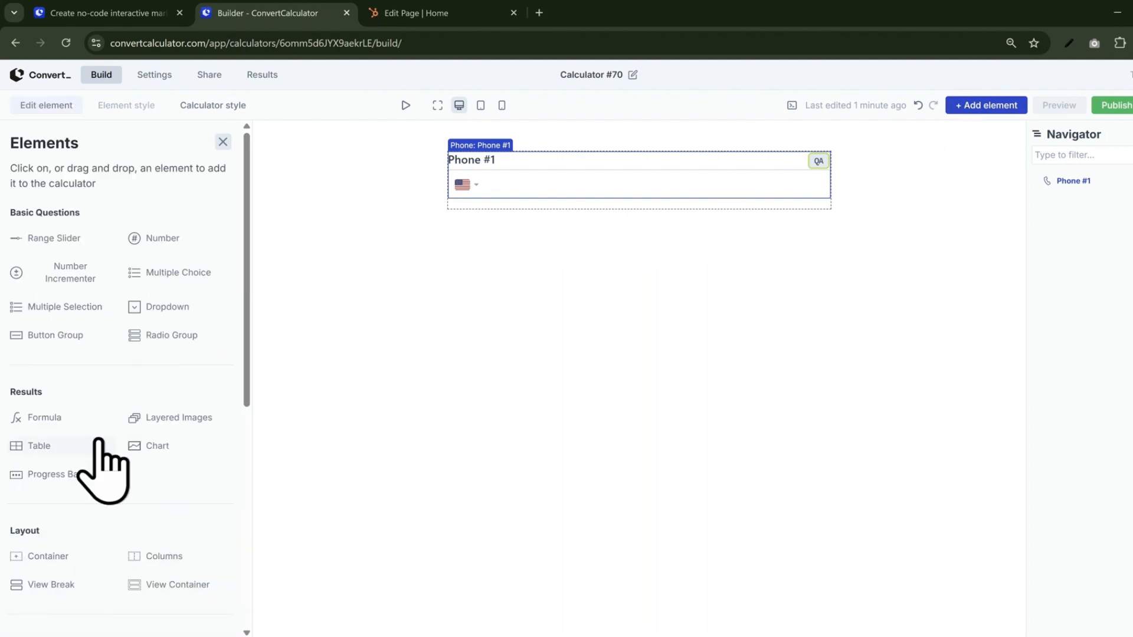
{"action": "scroll", "coordinate": [100, 454], "scroll_direction": "down", "scroll_amount": 6}
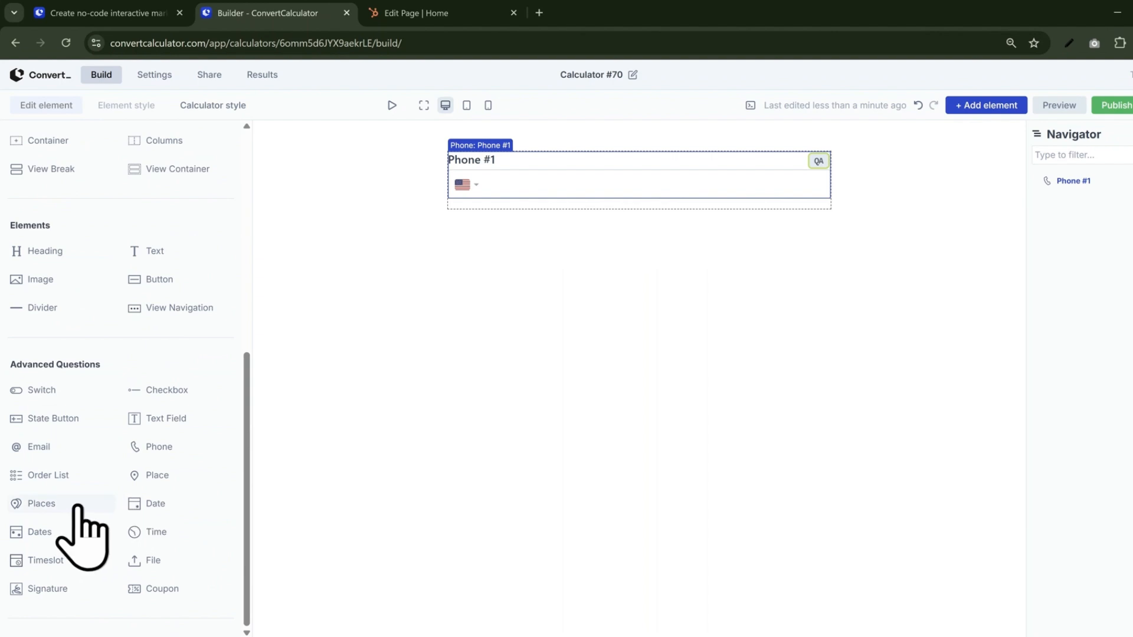
{"action": "left_click", "coordinate": [83, 505]}
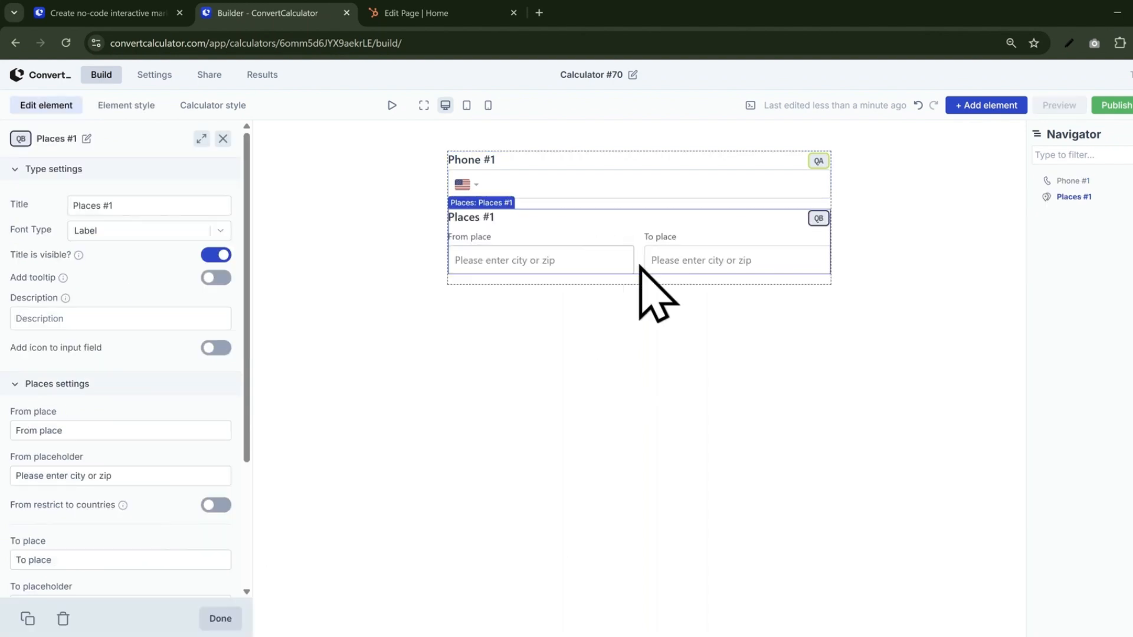
Add a File upload question below the places question
{"action": "left_click", "coordinate": [992, 106]}
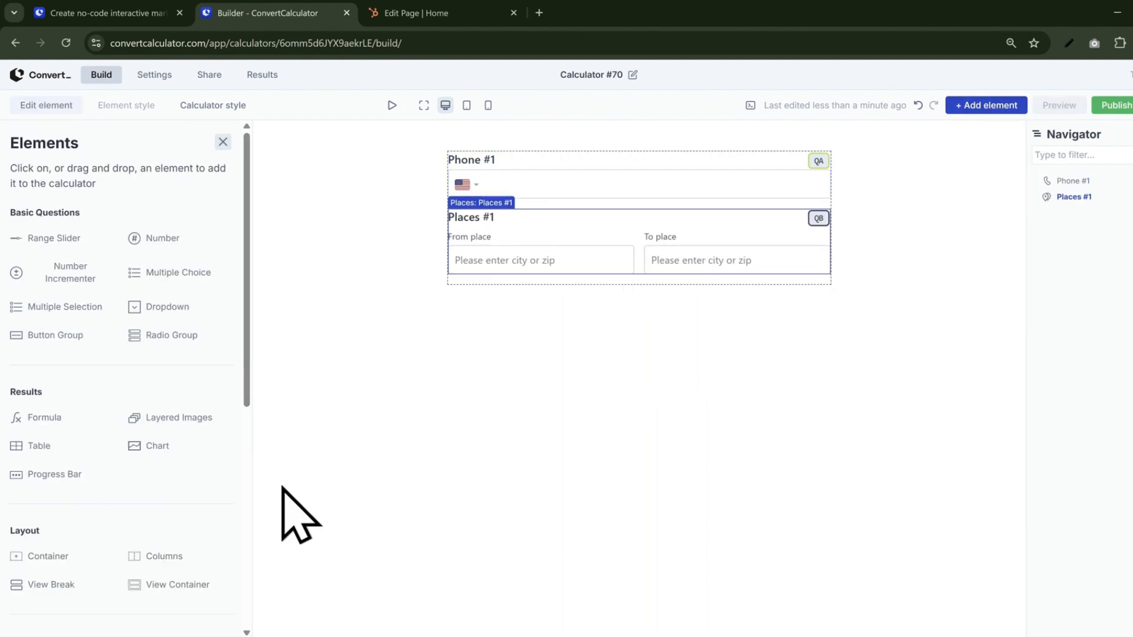
{"action": "scroll", "coordinate": [228, 519], "scroll_direction": "down", "scroll_amount": 7}
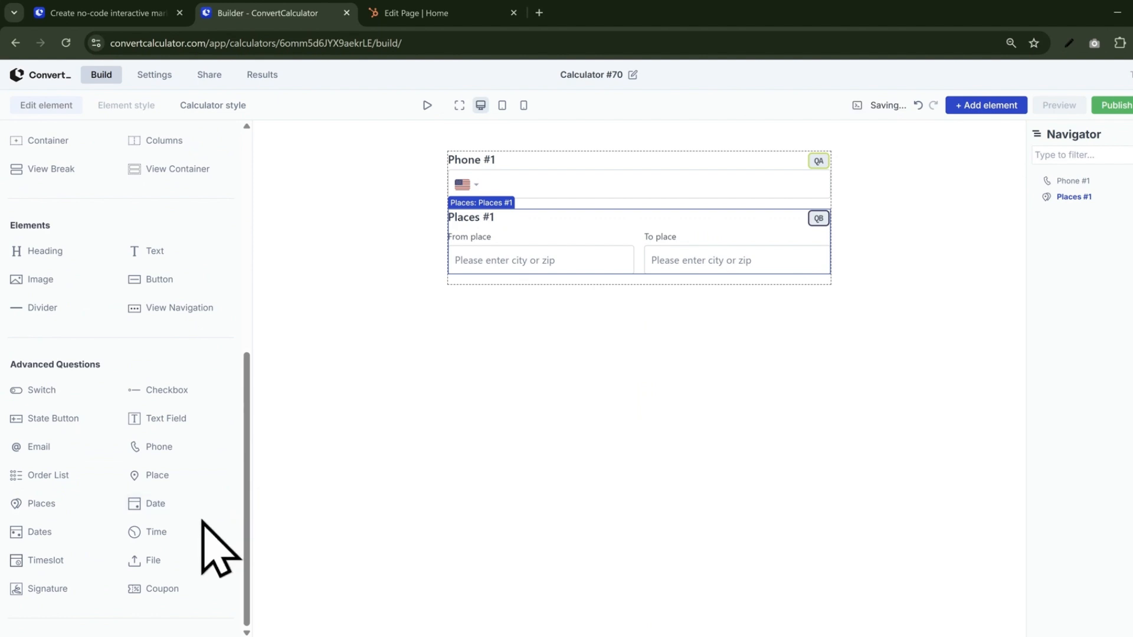
{"action": "left_click", "coordinate": [154, 561]}
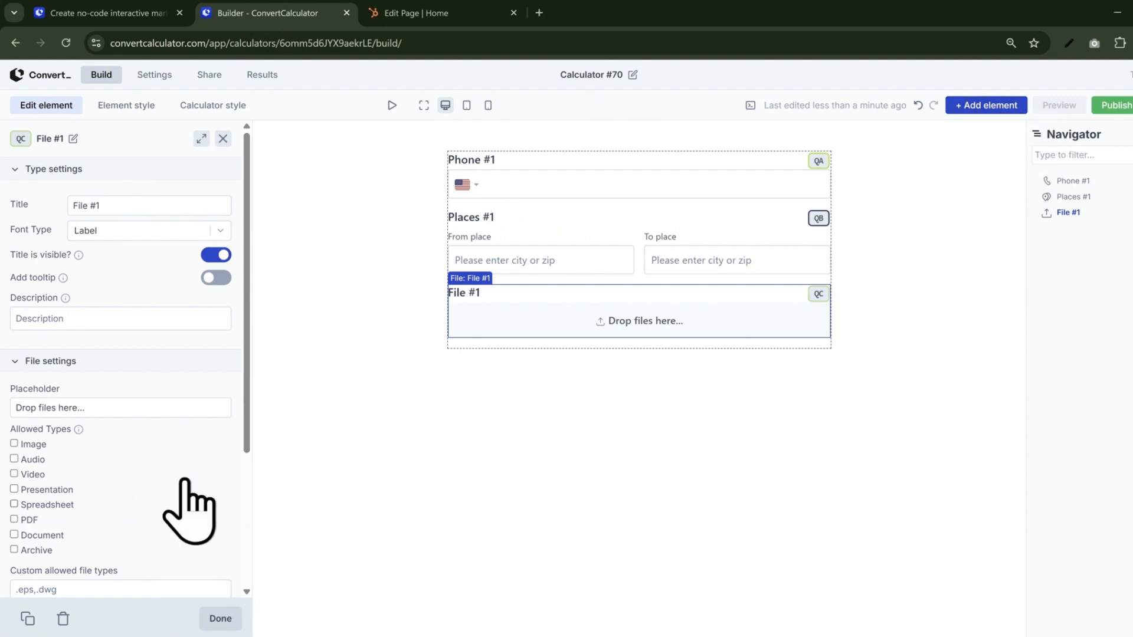
Add a Layered Images element below the file question and add a row to its images list
{"action": "left_click", "coordinate": [1018, 108]}
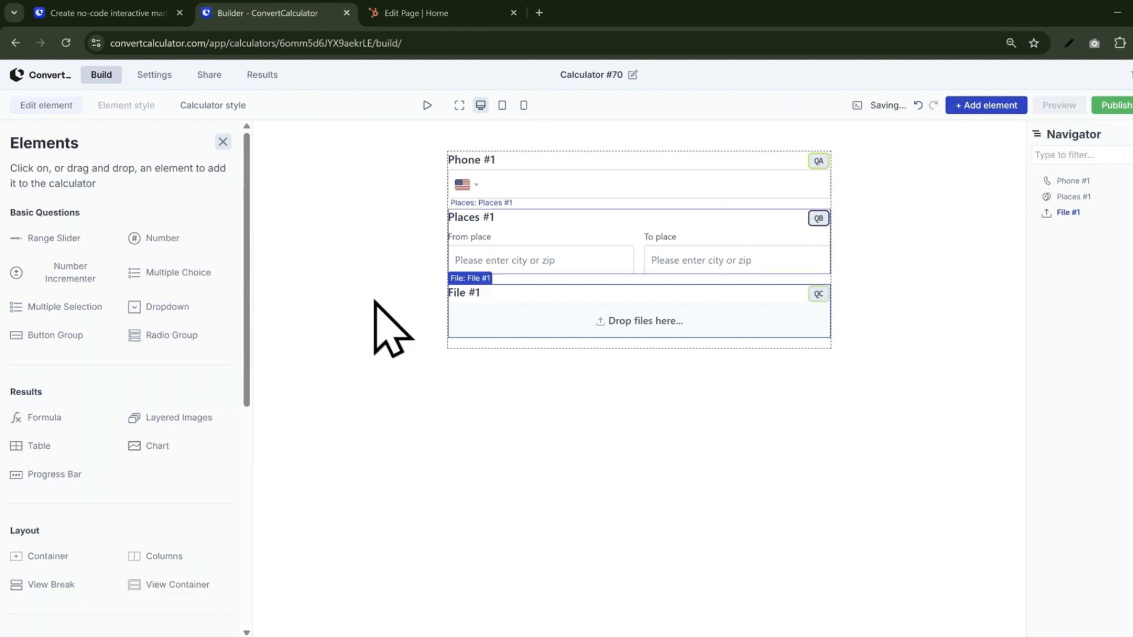
{"action": "left_click", "coordinate": [197, 420]}
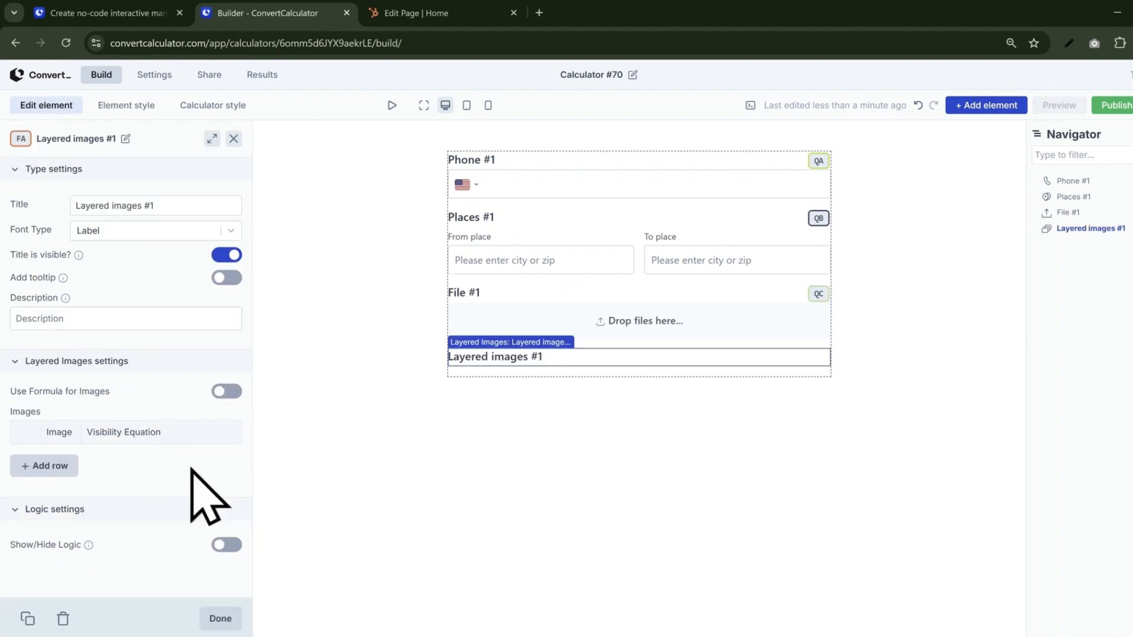
{"action": "left_click", "coordinate": [68, 469]}
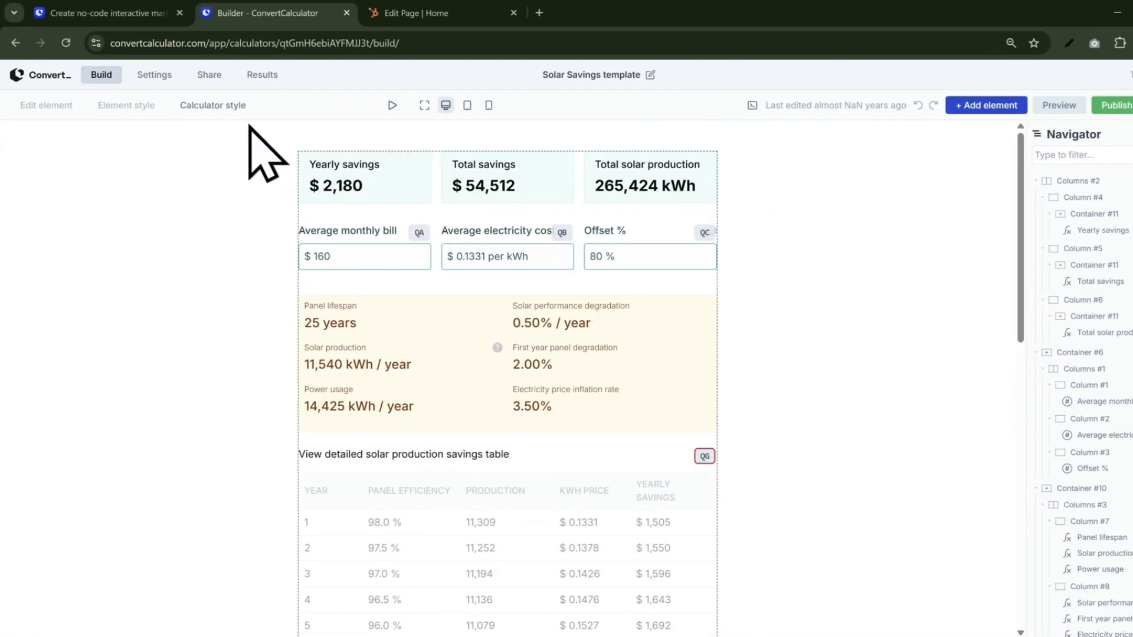
Publish the Solar Savings template calculator from its sharing page
{"action": "left_click", "coordinate": [207, 77]}
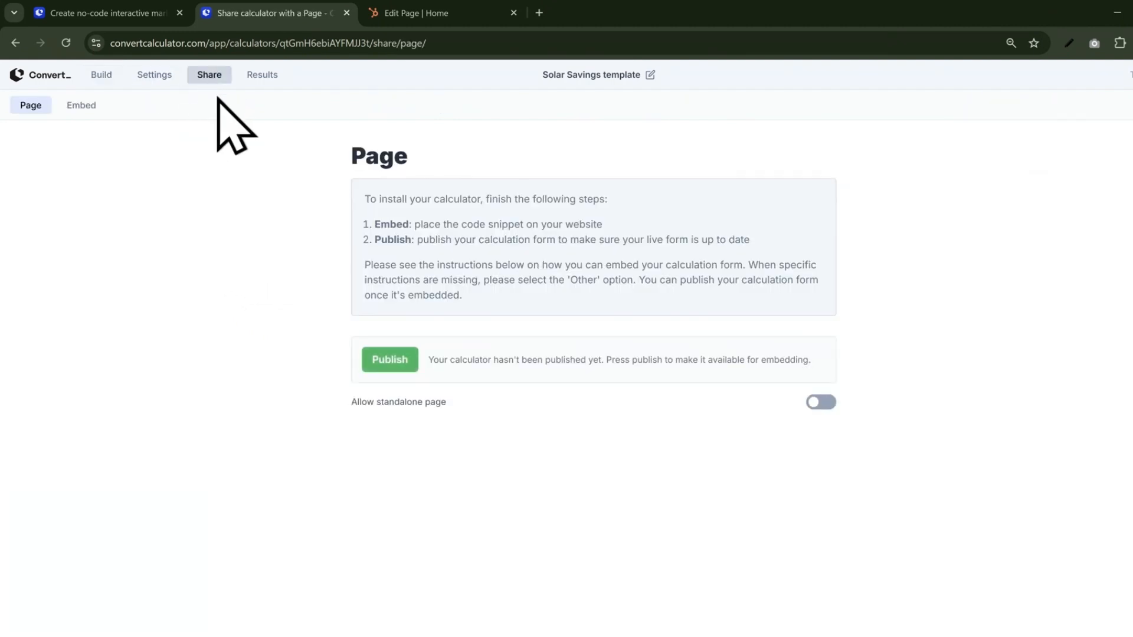
{"action": "left_click", "coordinate": [375, 357]}
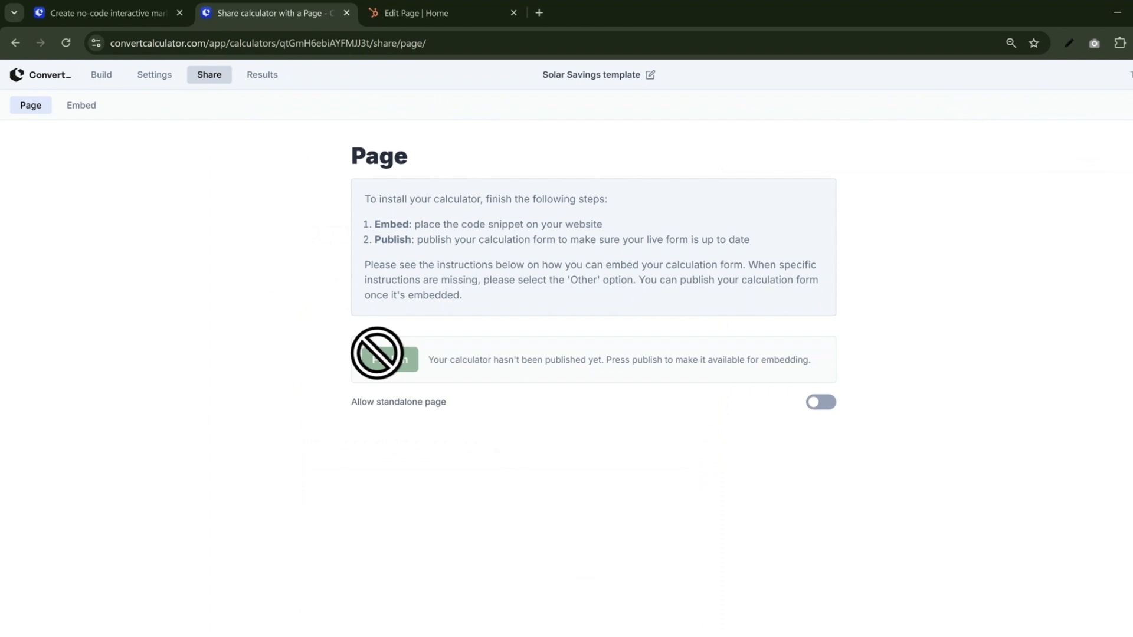
Copy the calculator's HTML embed code for the Other platform and switch to the HubSpot editor for the Home page
{"action": "left_click", "coordinate": [80, 106]}
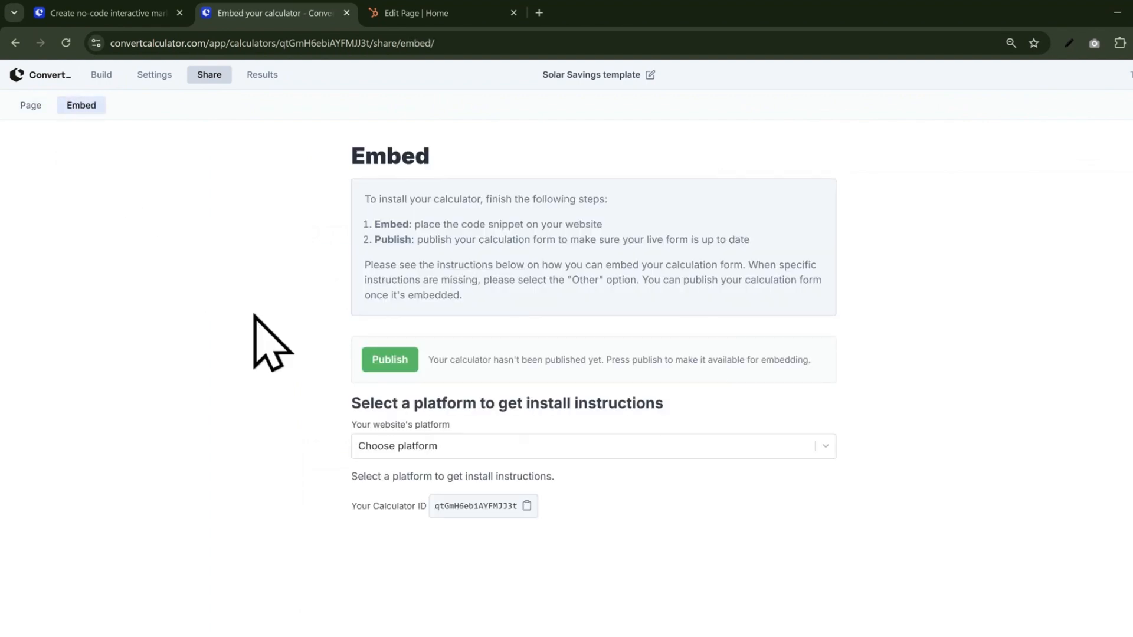
{"action": "left_click", "coordinate": [382, 444]}
{"action": "scroll", "coordinate": [501, 566], "scroll_direction": "down", "scroll_amount": 5}
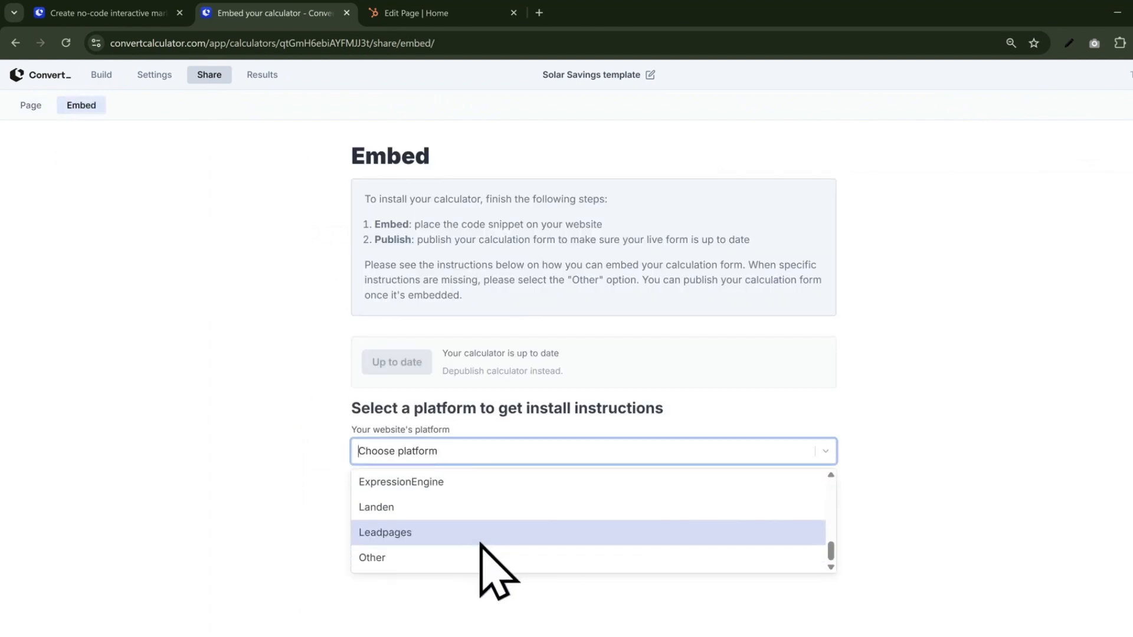
{"action": "left_click", "coordinate": [412, 563]}
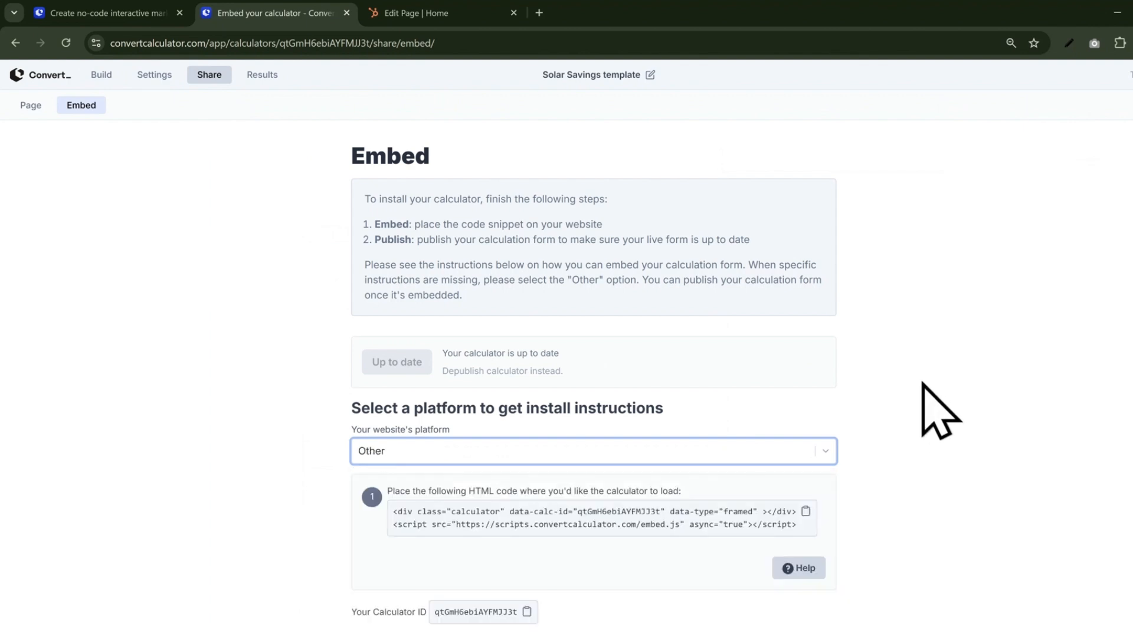
{"action": "left_click", "coordinate": [805, 511]}
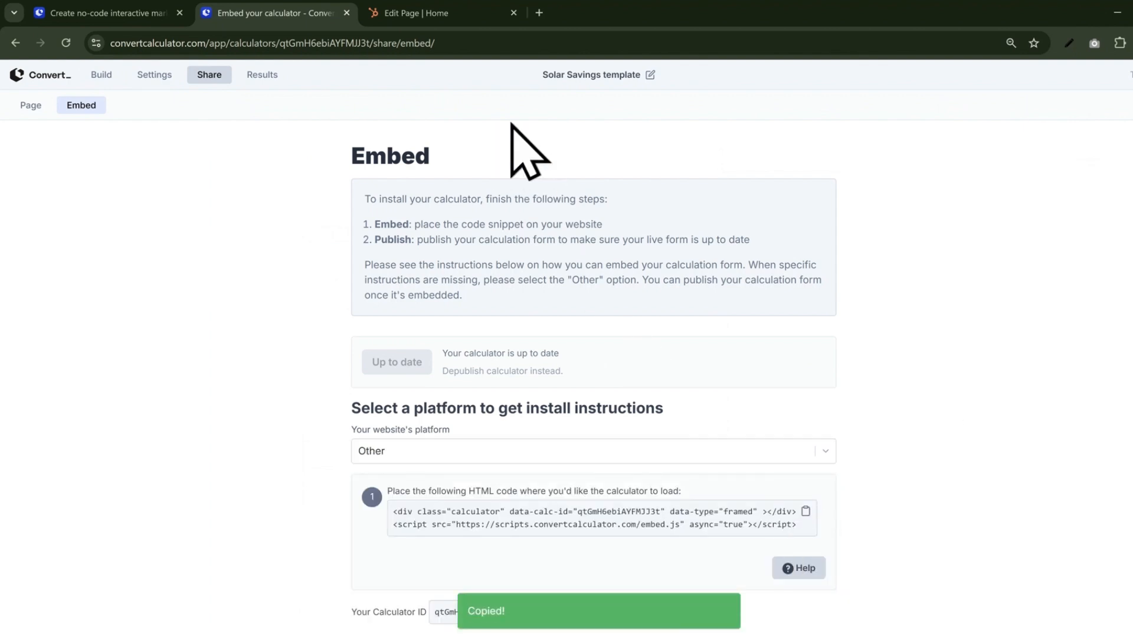
{"action": "left_click", "coordinate": [472, 13]}
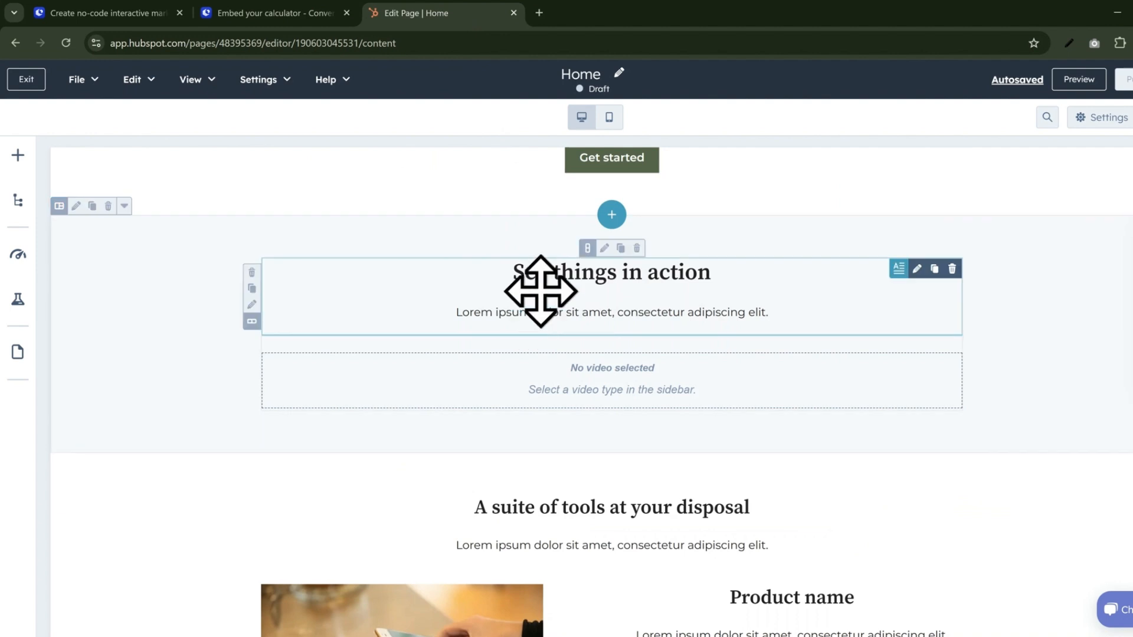
Add a Rich Text module above the "See things in action" section and clear all of its placeholder content
{"action": "left_click", "coordinate": [611, 215]}
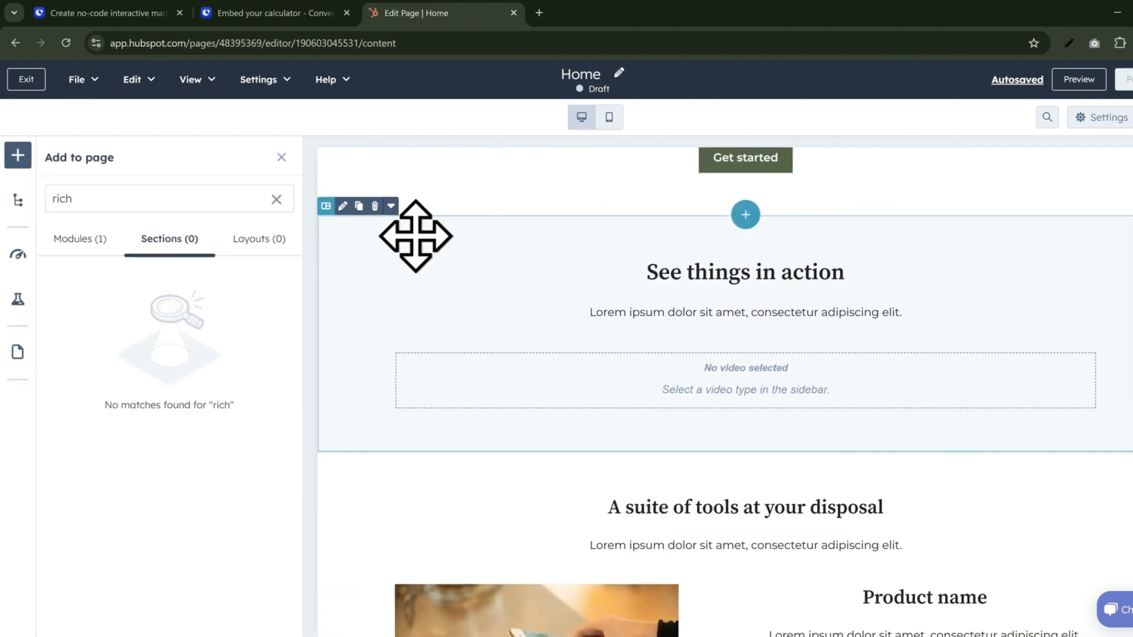
{"action": "left_click", "coordinate": [80, 239]}
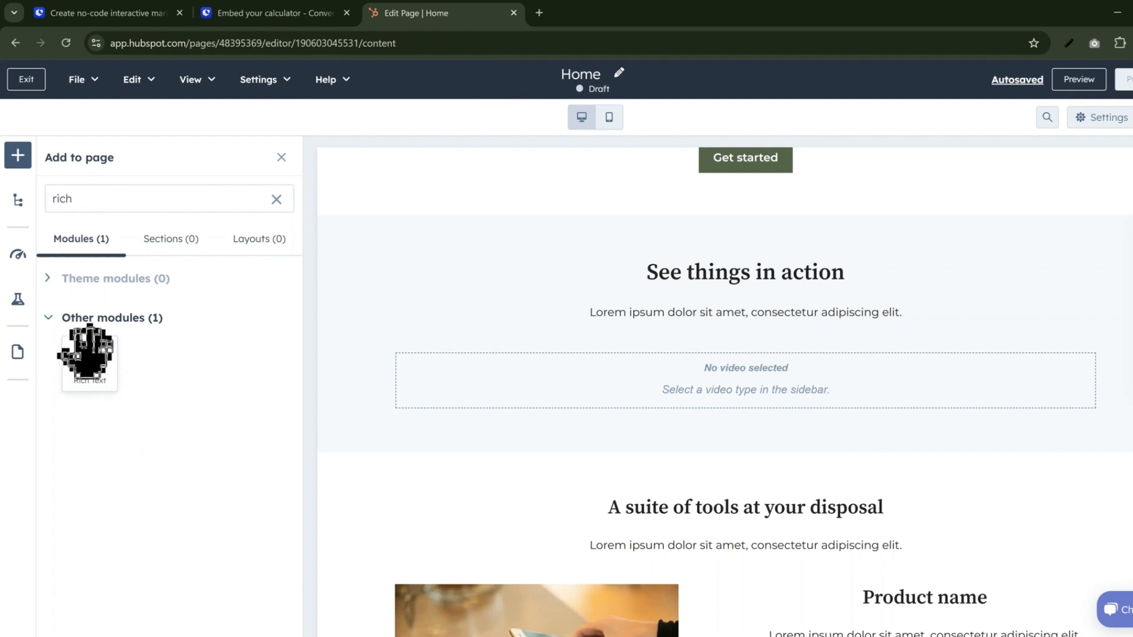
{"action": "left_click_drag", "start_coordinate": [94, 351], "coordinate": [791, 328]}
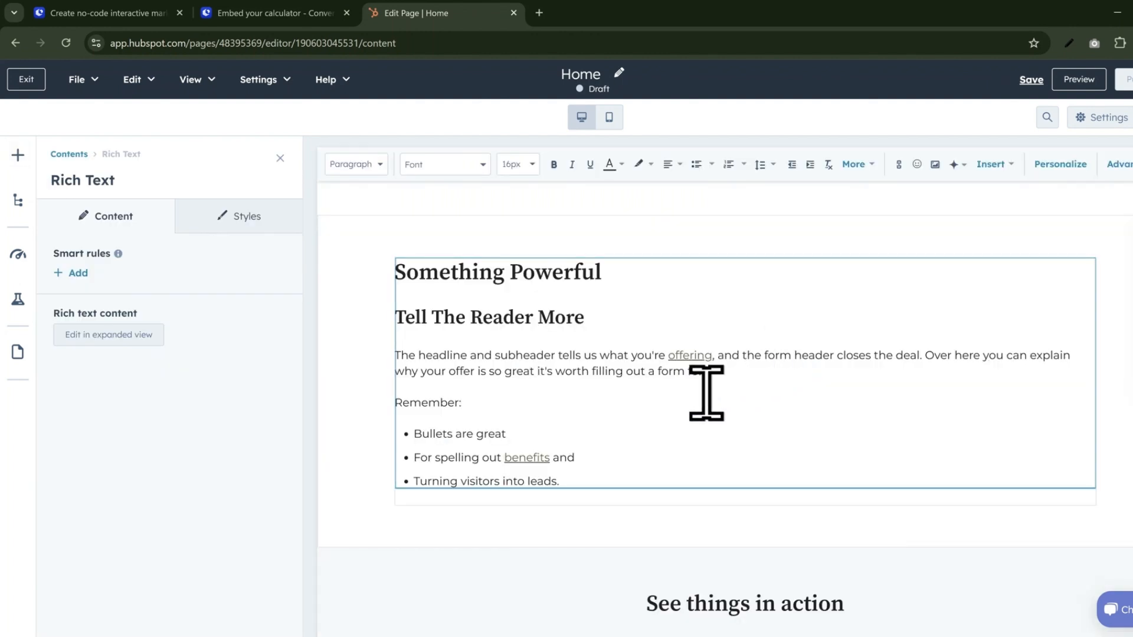
{"action": "key", "text": "ctrl+a"}
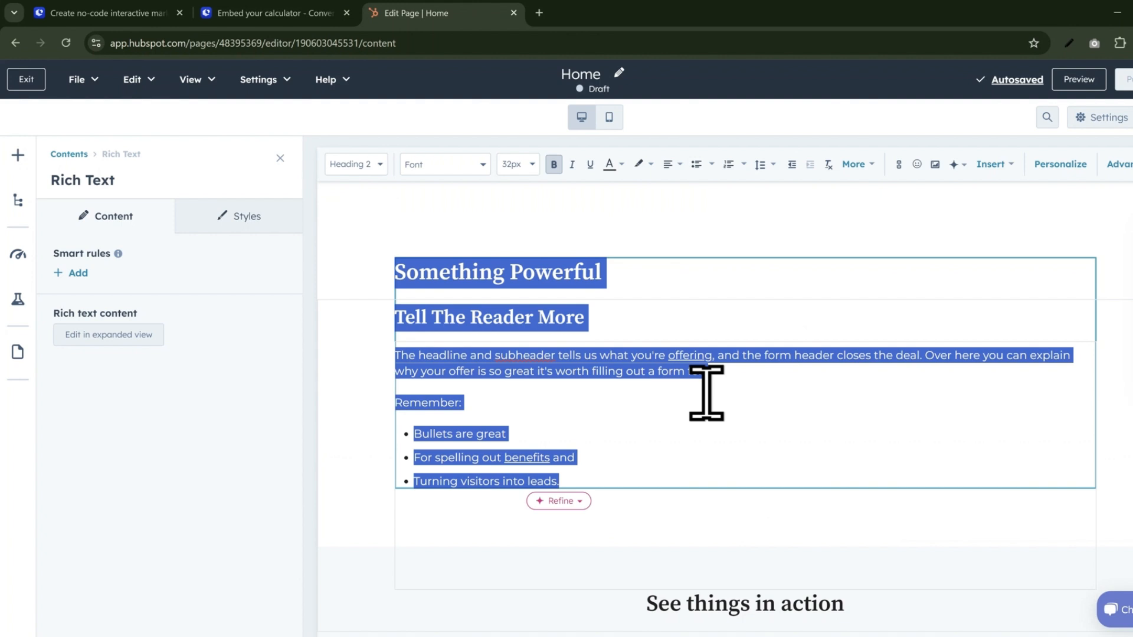
{"action": "key", "text": "Delete"}
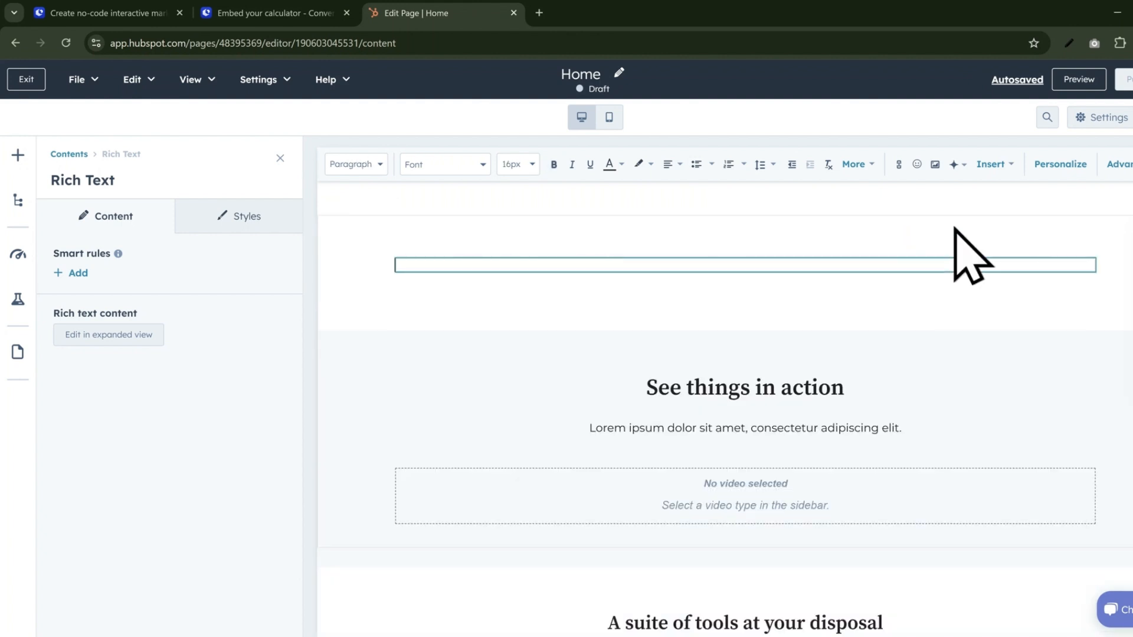
Insert the copied calculator code as an embed in the empty Rich Text module and review the calculator on the page
{"action": "left_click", "coordinate": [991, 164]}
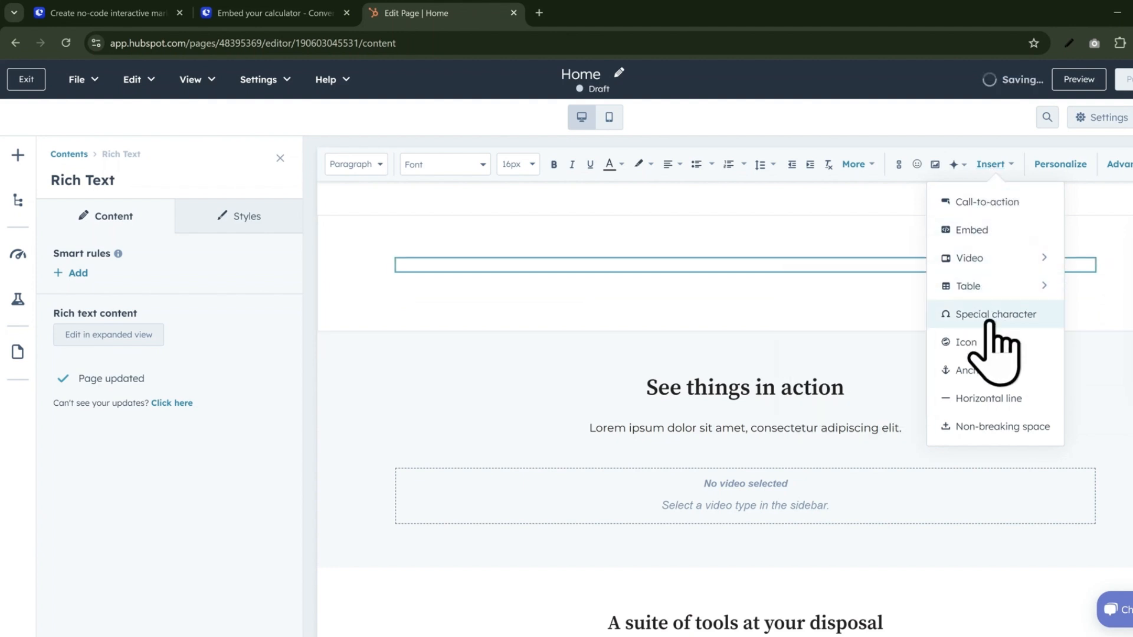
{"action": "left_click", "coordinate": [984, 231]}
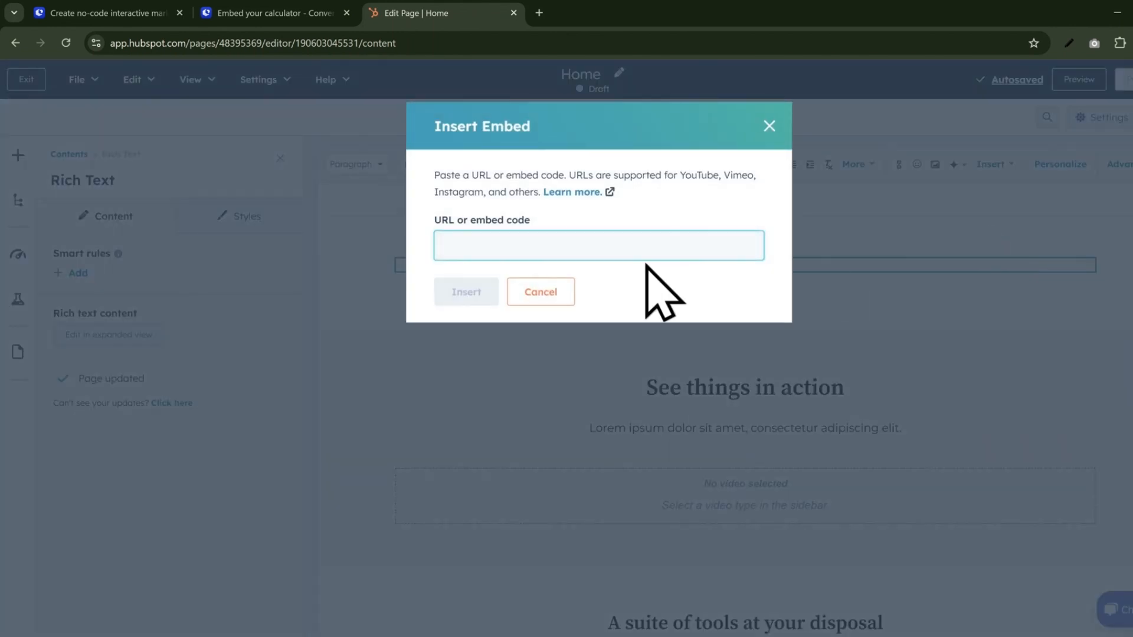
{"action": "key", "text": "ctrl+v"}
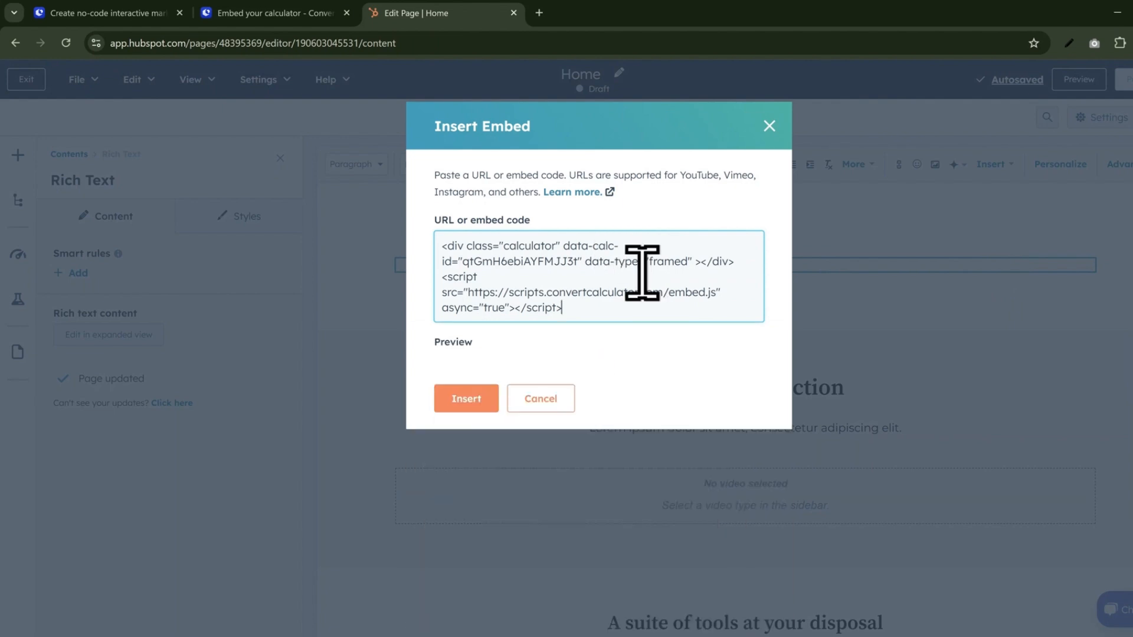
{"action": "left_click", "coordinate": [463, 399]}
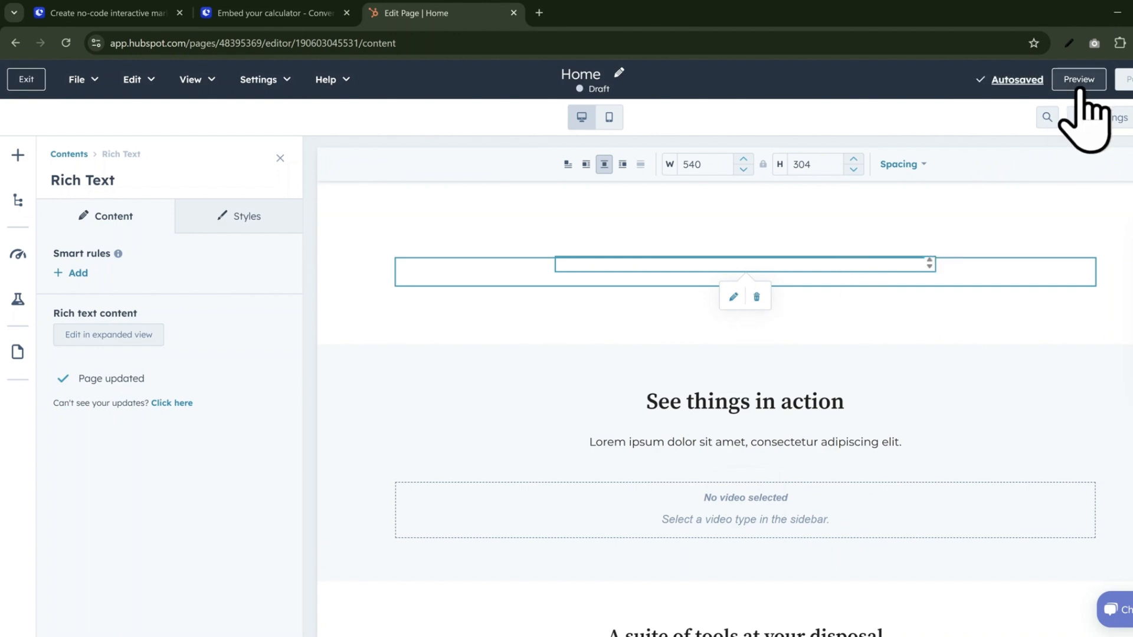
{"action": "left_click", "coordinate": [983, 419]}
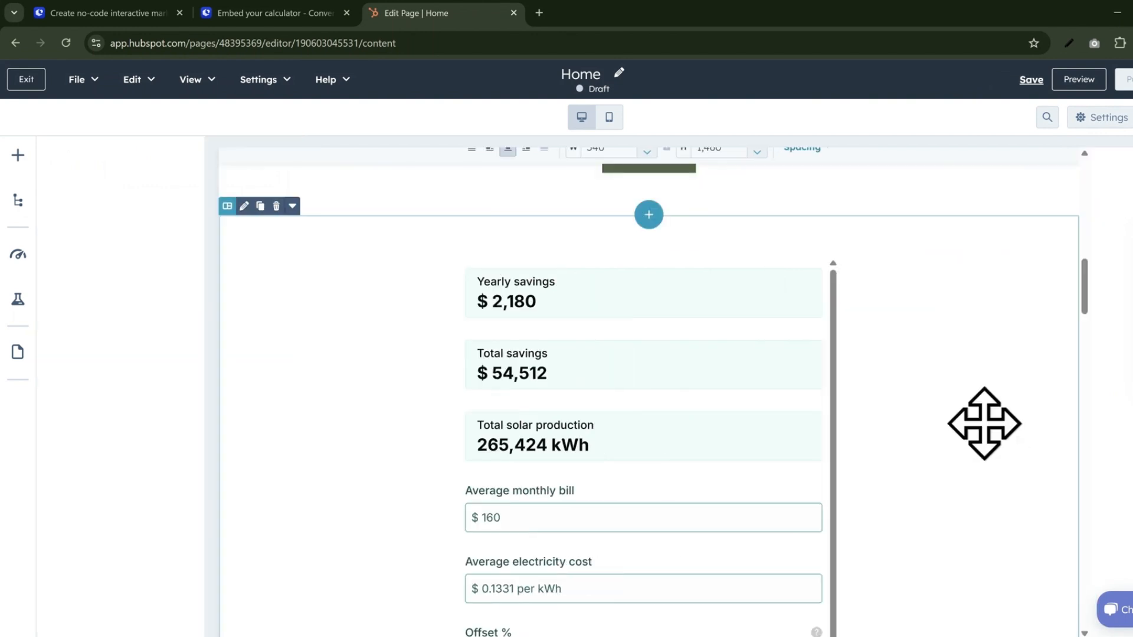
{"action": "scroll", "coordinate": [982, 422], "scroll_direction": "down", "scroll_amount": 8}
{"action": "scroll", "coordinate": [704, 477], "scroll_direction": "down", "scroll_amount": 5}
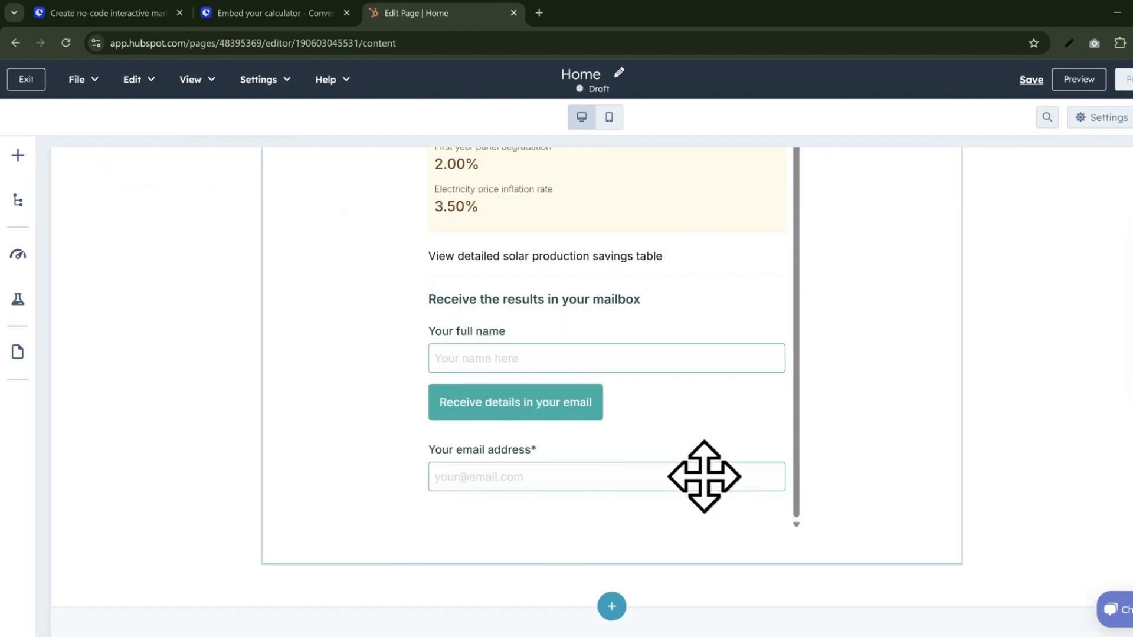
{"action": "scroll", "coordinate": [704, 477], "scroll_direction": "up", "scroll_amount": 8}
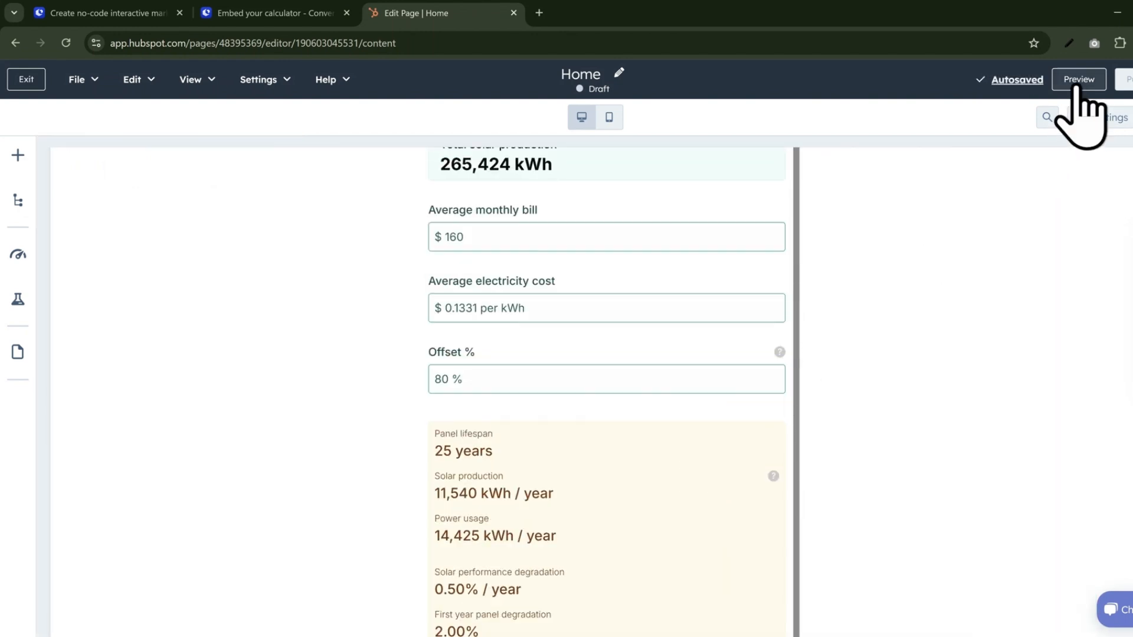
Switch to ConvertCalculator and view the Solar Savings template's Submissions, Interactions and Insights results
{"action": "left_click", "coordinate": [311, 13]}
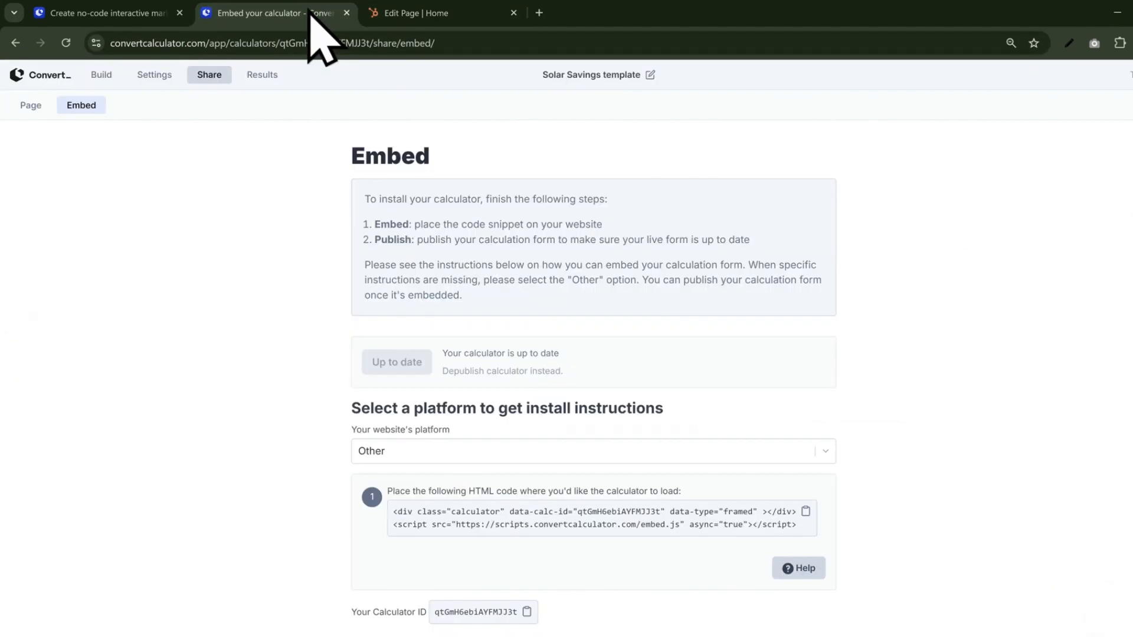
{"action": "left_click", "coordinate": [243, 75]}
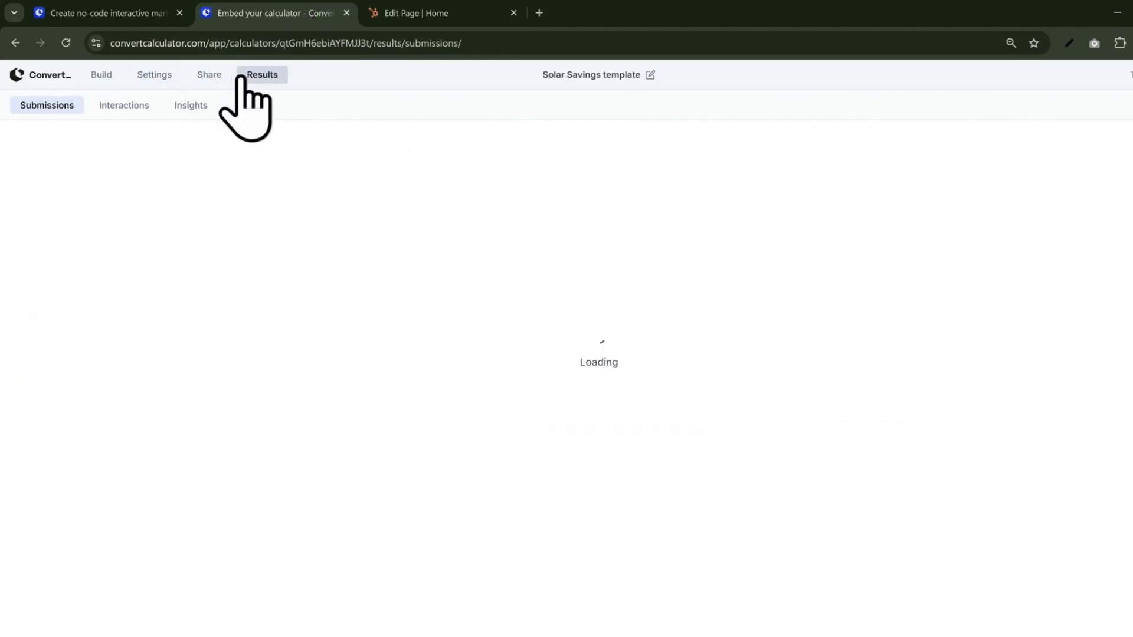
{"action": "left_click", "coordinate": [121, 107]}
{"action": "left_click", "coordinate": [191, 105]}
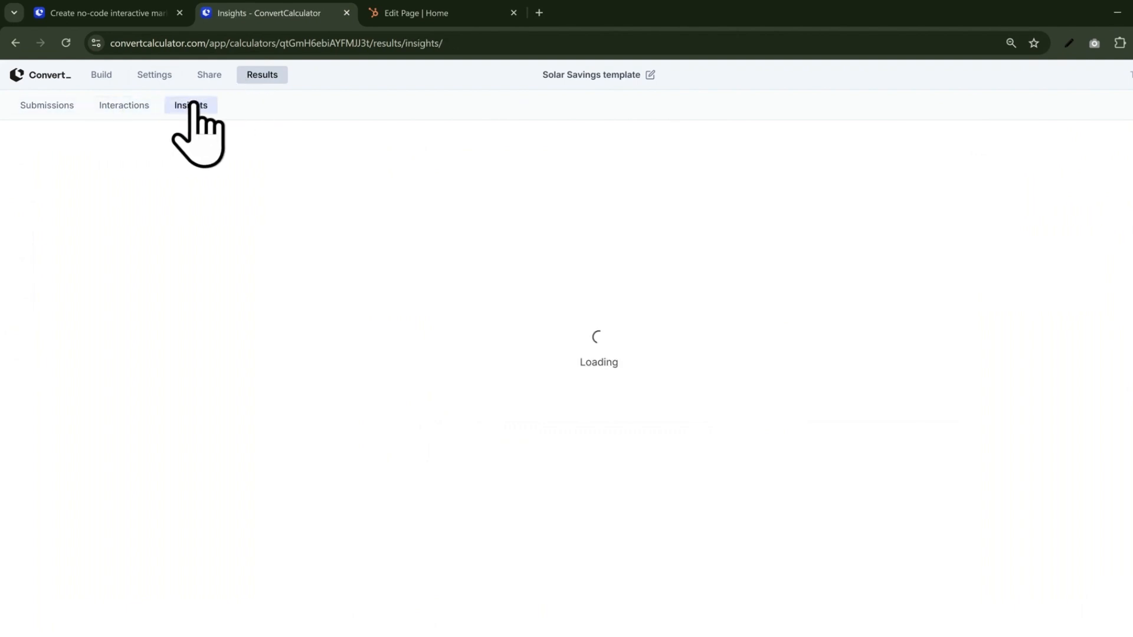
Add a Send Data to Hubspot action to the "Receive details in your email" button in the builder and enable its execution logic
{"action": "left_click", "coordinate": [102, 75]}
{"action": "scroll", "coordinate": [502, 472], "scroll_direction": "down", "scroll_amount": 8}
{"action": "scroll", "coordinate": [497, 448], "scroll_direction": "down", "scroll_amount": 4}
{"action": "left_click", "coordinate": [391, 605]}
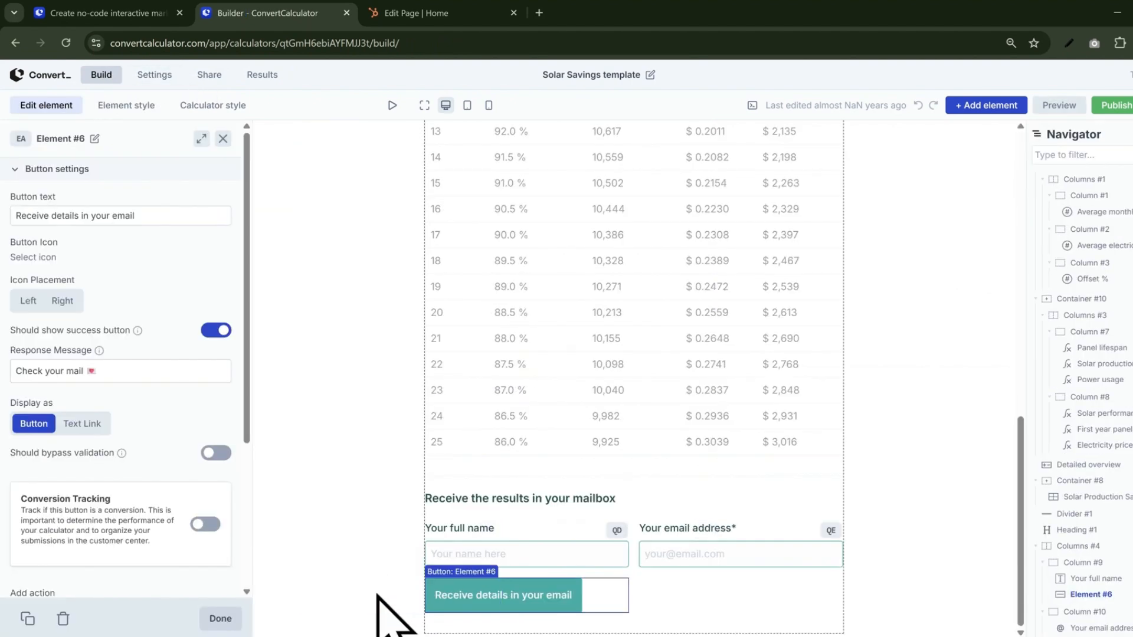
{"action": "scroll", "coordinate": [85, 515], "scroll_direction": "down", "scroll_amount": 4}
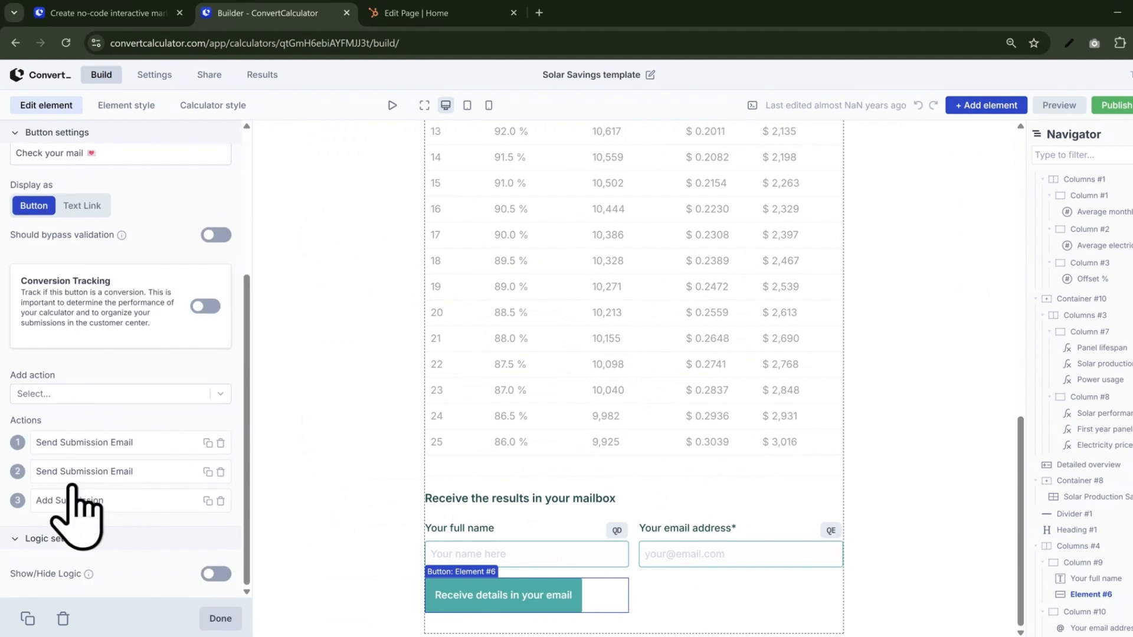
{"action": "left_click", "coordinate": [95, 395]}
{"action": "scroll", "coordinate": [137, 554], "scroll_direction": "down", "scroll_amount": 5}
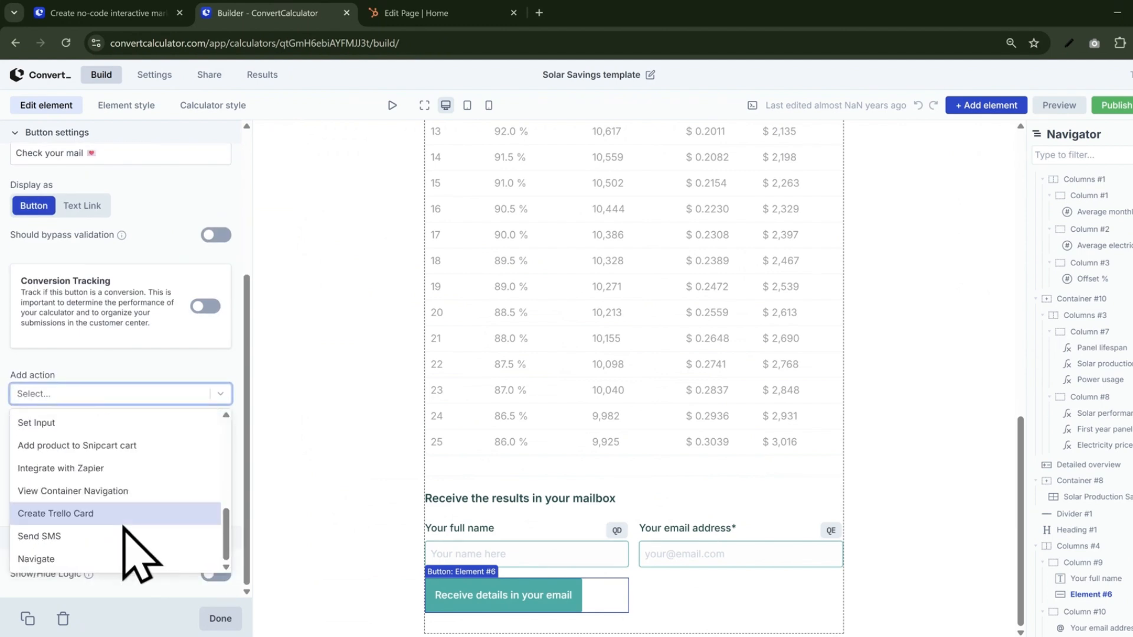
{"action": "scroll", "coordinate": [126, 551], "scroll_direction": "up", "scroll_amount": 3}
{"action": "left_click", "coordinate": [103, 431]}
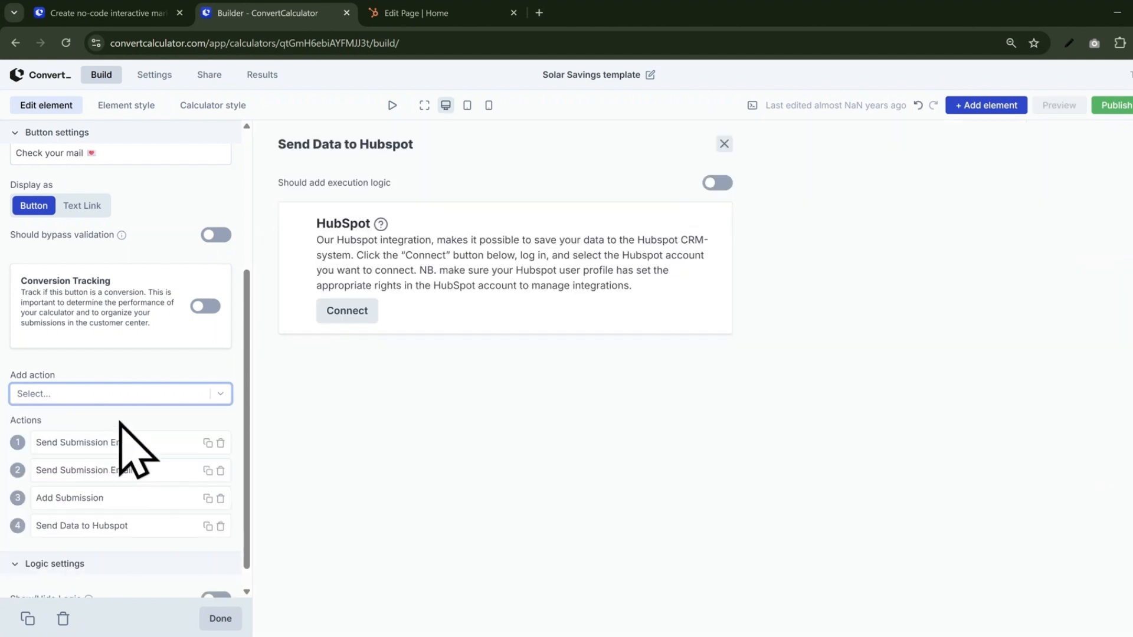
{"action": "left_click", "coordinate": [715, 183]}
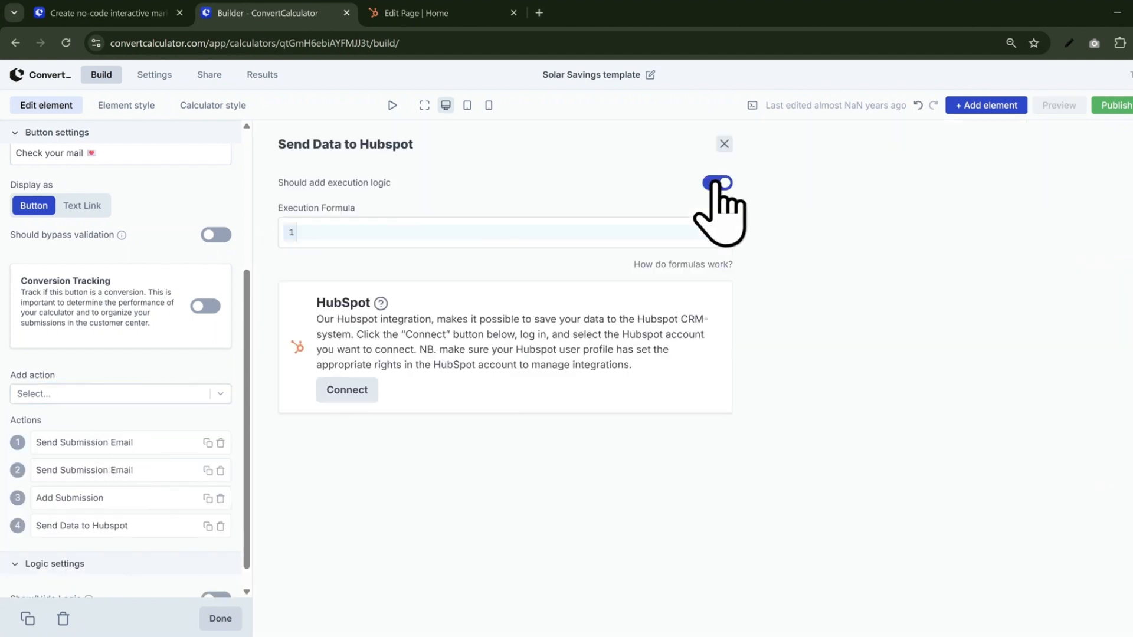